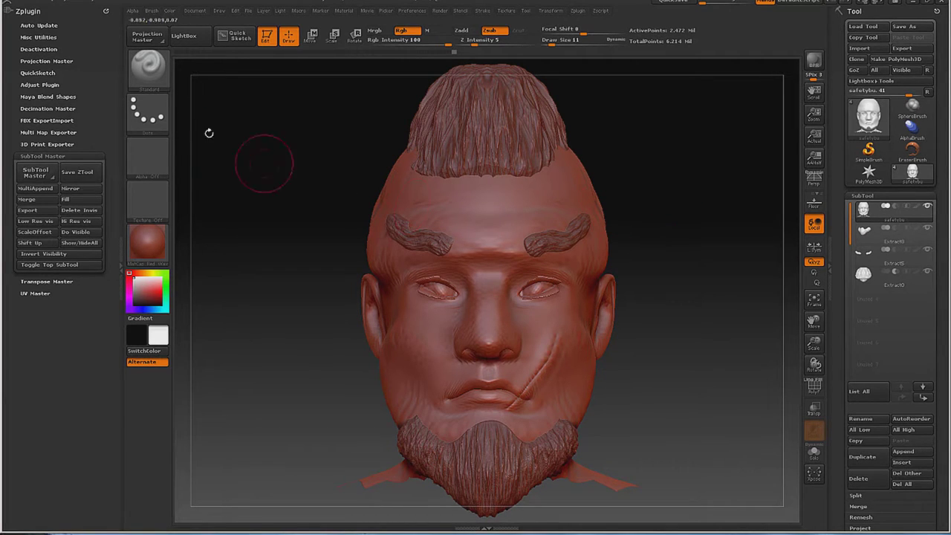
- Switch the brush to a Spray stroke with the Alpha 58 pattern for skin texture
{"action": "left_click", "coordinate": [158, 123]}
{"action": "left_click", "coordinate": [378, 122]}
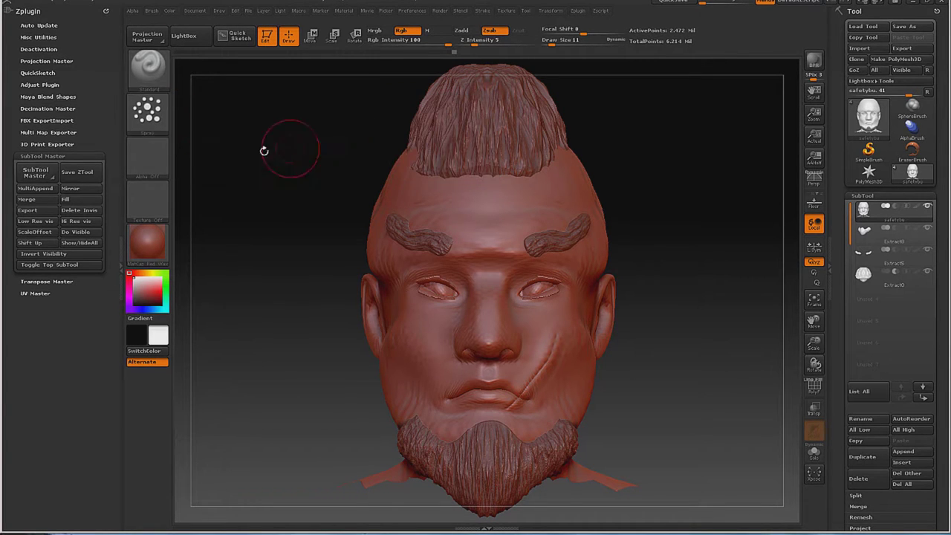
{"action": "left_click", "coordinate": [154, 160]}
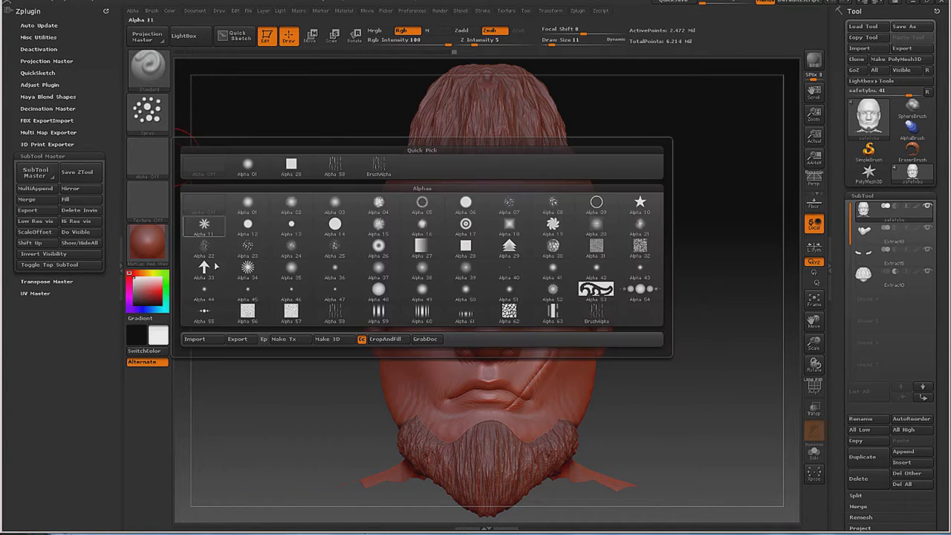
{"action": "left_click", "coordinate": [335, 311]}
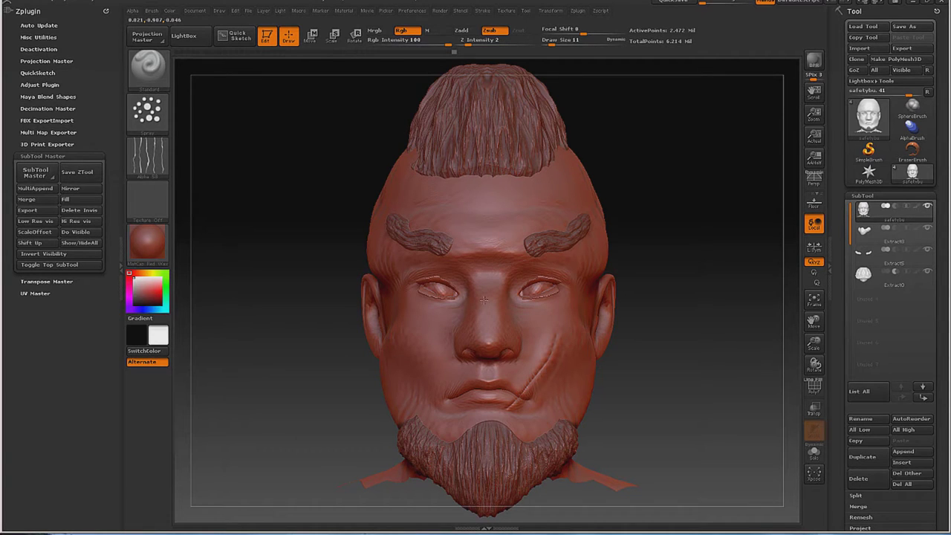
- Preview the temporary MaskPen brush, then rotate the head to a left profile
{"action": "key", "text": "ctrl"}
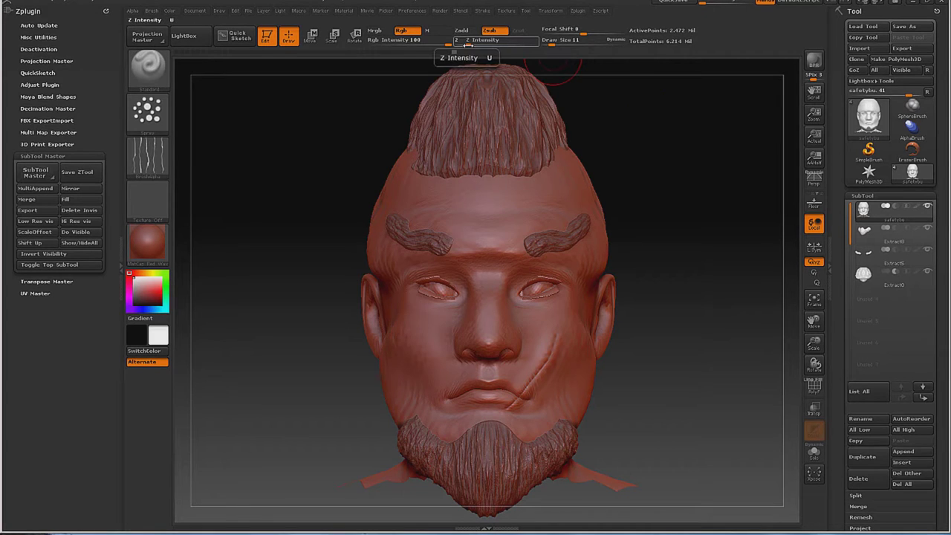
{"action": "key", "text": "ctrl"}
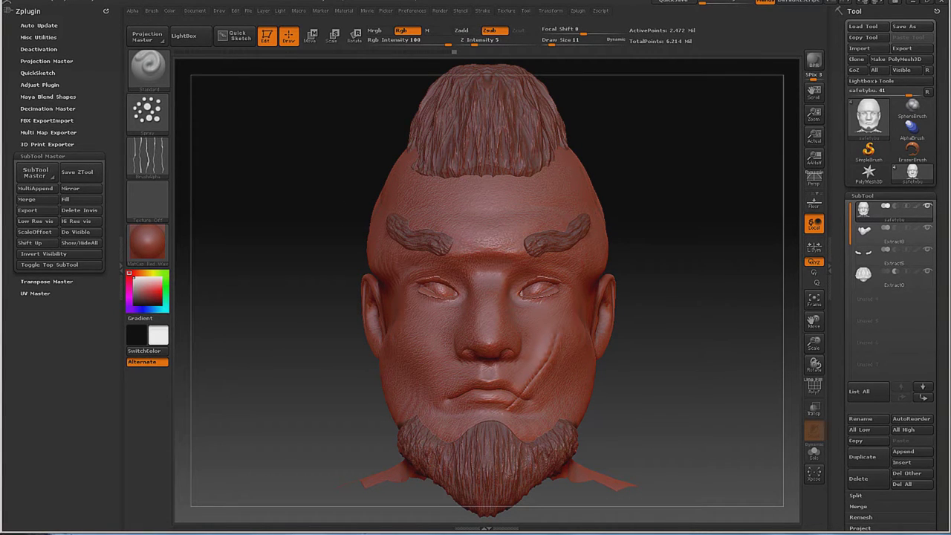
{"action": "left_click_drag", "start_coordinate": [748, 307], "coordinate": [704, 225]}
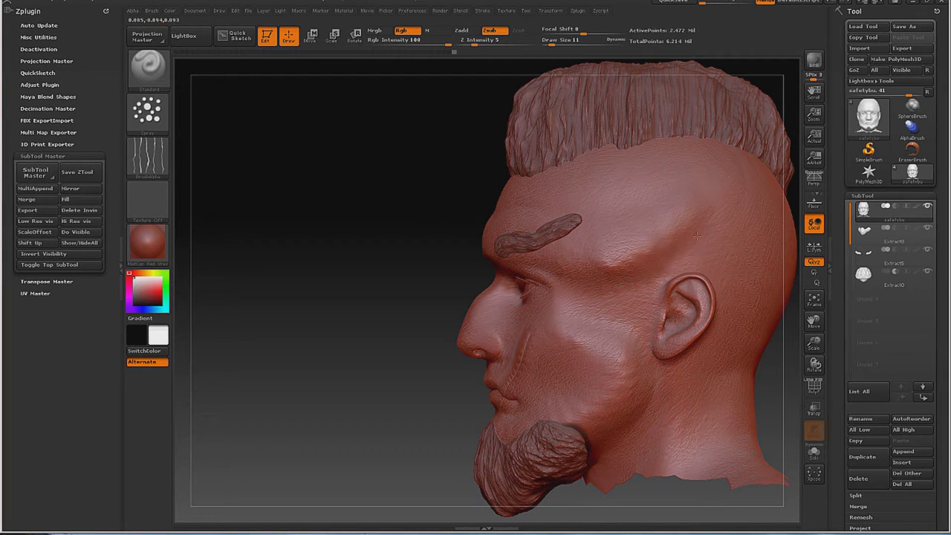
- Orbit around the head's back and sides to a front view, checking the skin texture
{"action": "left_click_drag", "start_coordinate": [376, 273], "coordinate": [551, 273]}
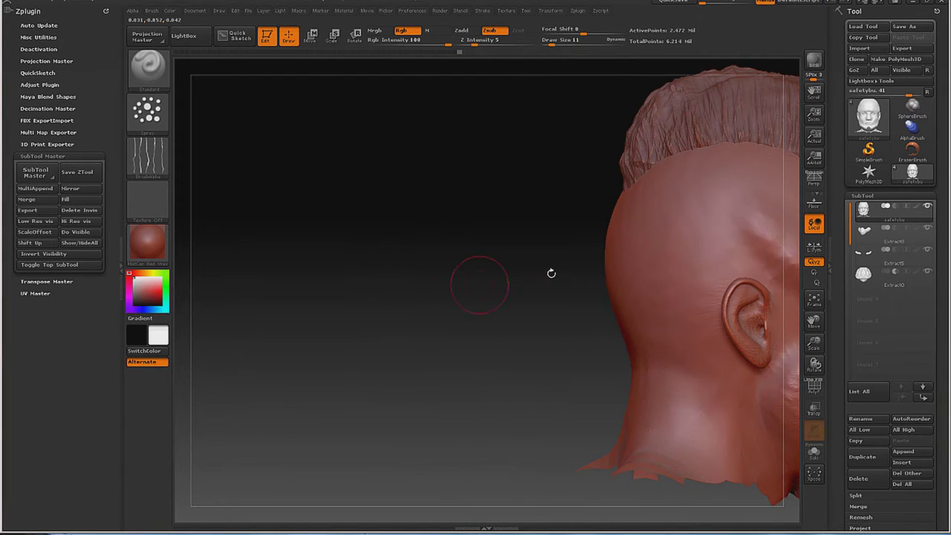
{"action": "left_click_drag", "start_coordinate": [814, 321], "coordinate": [641, 197]}
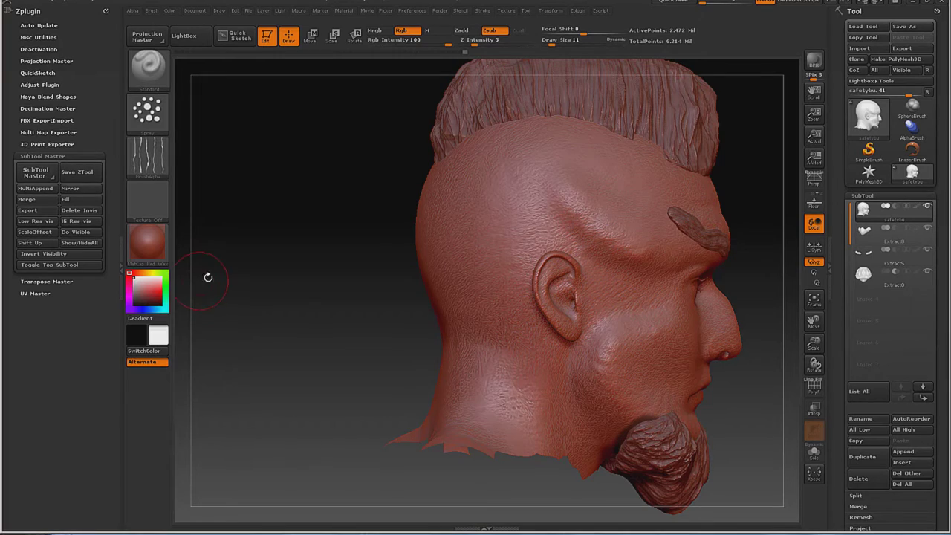
{"action": "left_click_drag", "start_coordinate": [208, 276], "coordinate": [439, 387]}
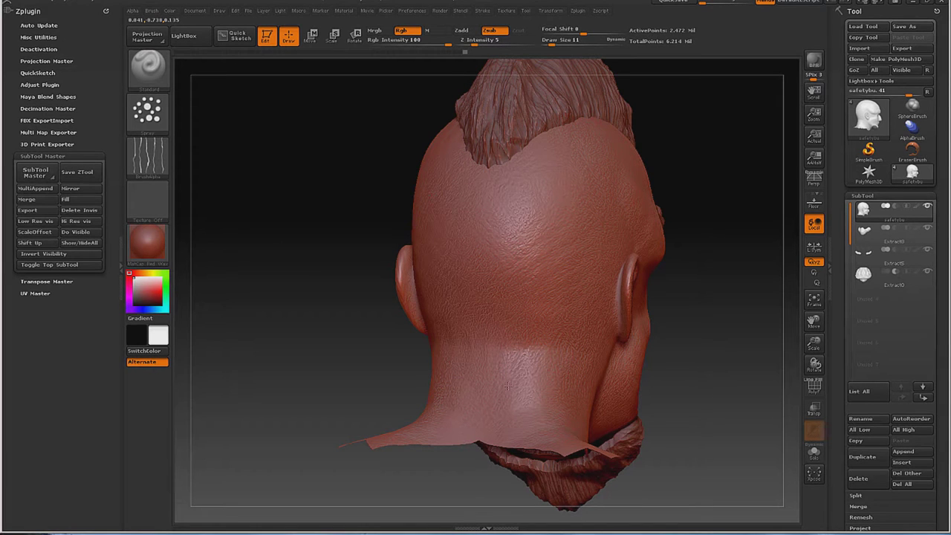
{"action": "left_click_drag", "start_coordinate": [334, 170], "coordinate": [617, 308]}
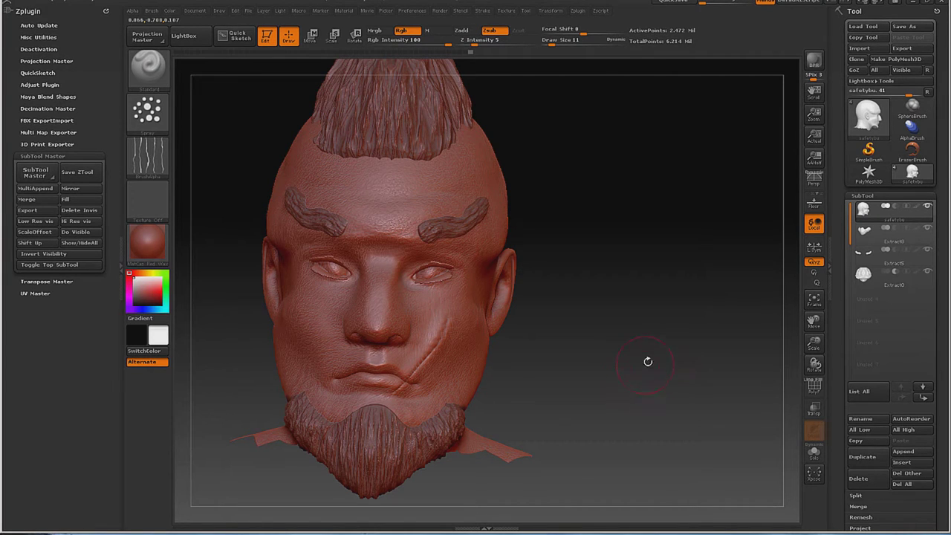
- Check the Smooth brush and fit the whole head into view facing front
{"action": "key", "text": "shift"}
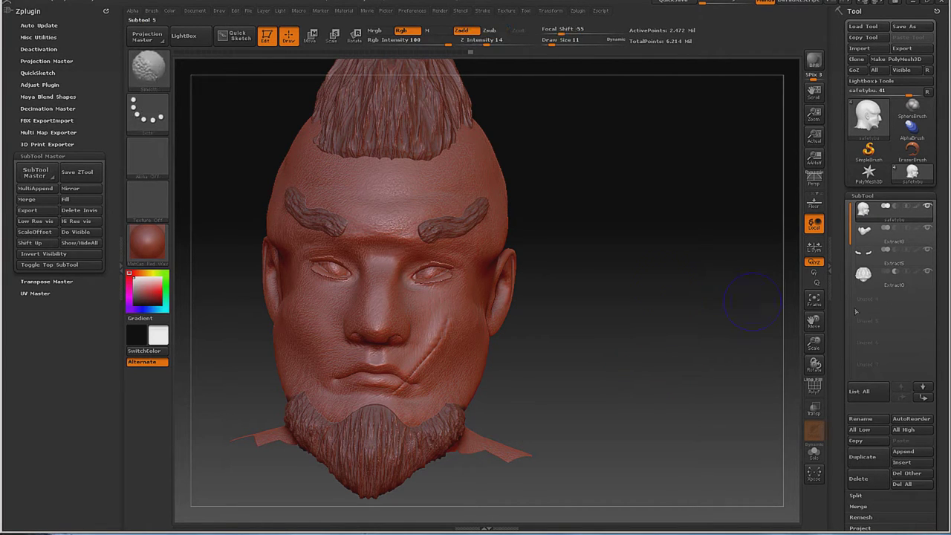
{"action": "left_click", "coordinate": [810, 307]}
{"action": "left_click_drag", "start_coordinate": [760, 294], "coordinate": [761, 301]}
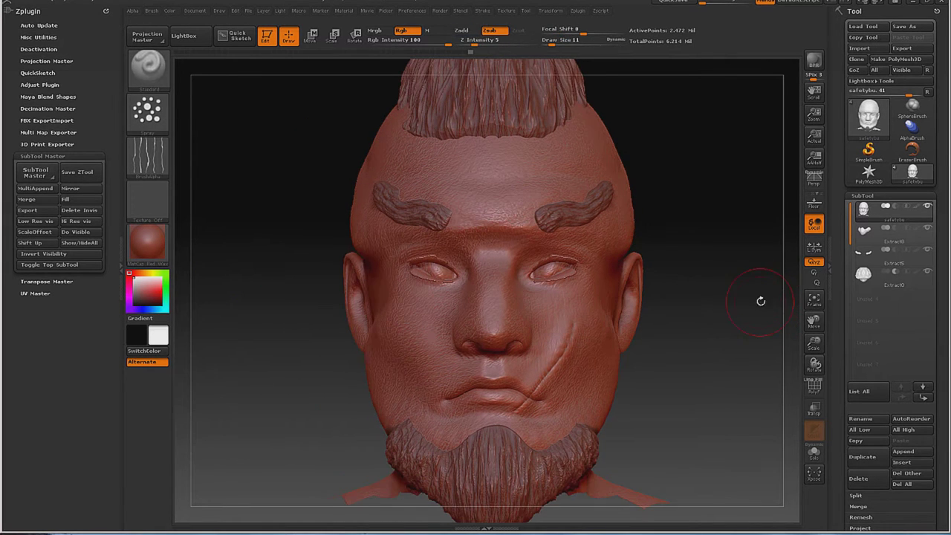
{"action": "left_click", "coordinate": [815, 301]}
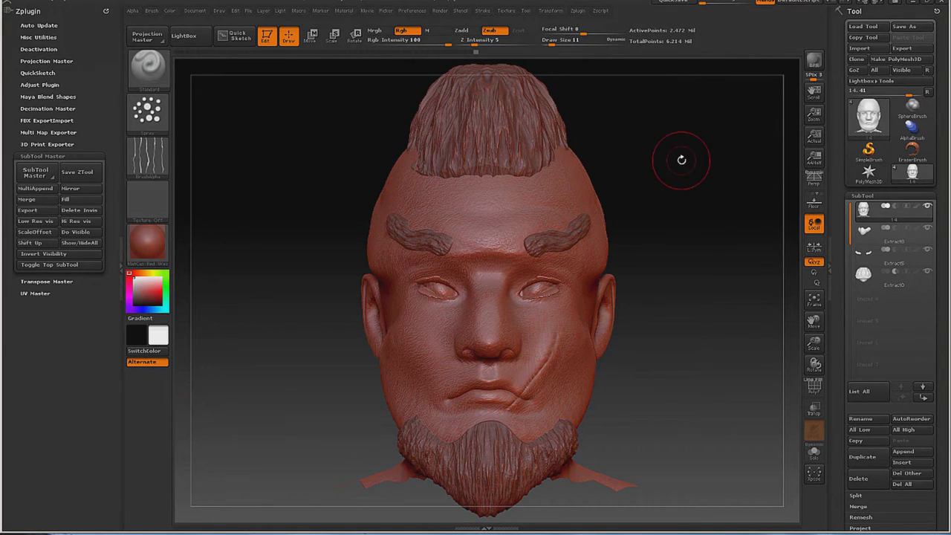
- Orbit and pan the head to a right-side profile of the neck, ear and beard
{"action": "left_click_drag", "start_coordinate": [679, 161], "coordinate": [692, 144]}
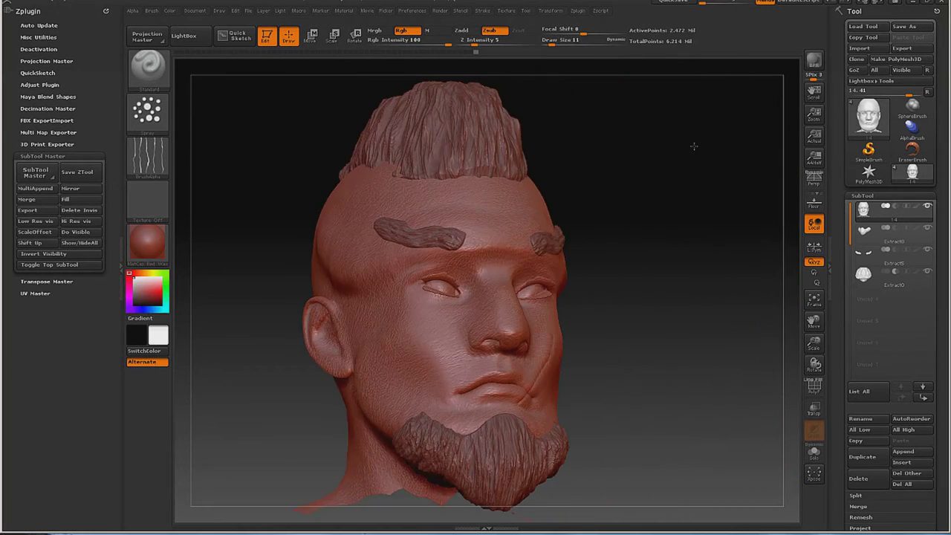
{"action": "left_click_drag", "start_coordinate": [671, 213], "coordinate": [709, 230]}
{"action": "left_click_drag", "start_coordinate": [815, 321], "coordinate": [813, 266]}
{"action": "left_click_drag", "start_coordinate": [743, 275], "coordinate": [717, 272]}
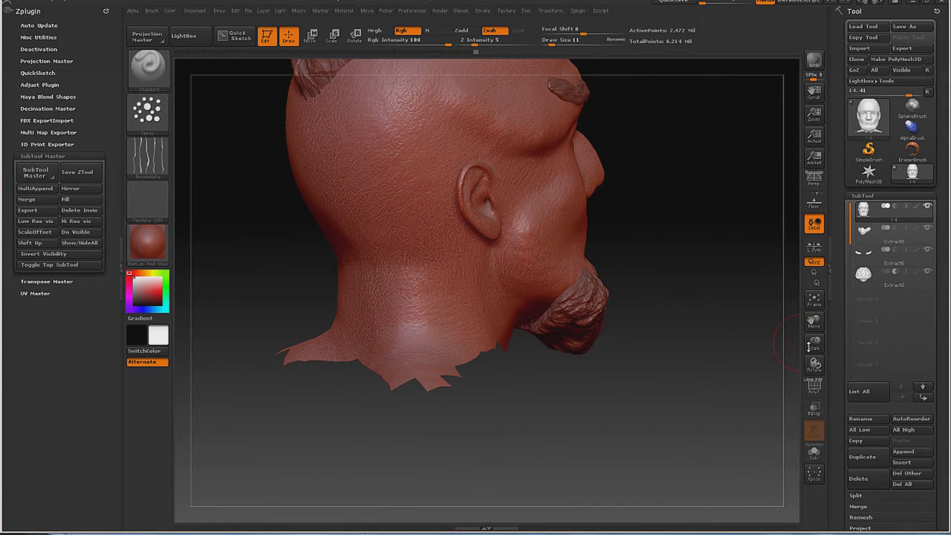
- Zoom in on the neck and beard and select the Move brush with B, M, V
{"action": "left_click_drag", "start_coordinate": [815, 343], "coordinate": [692, 297]}
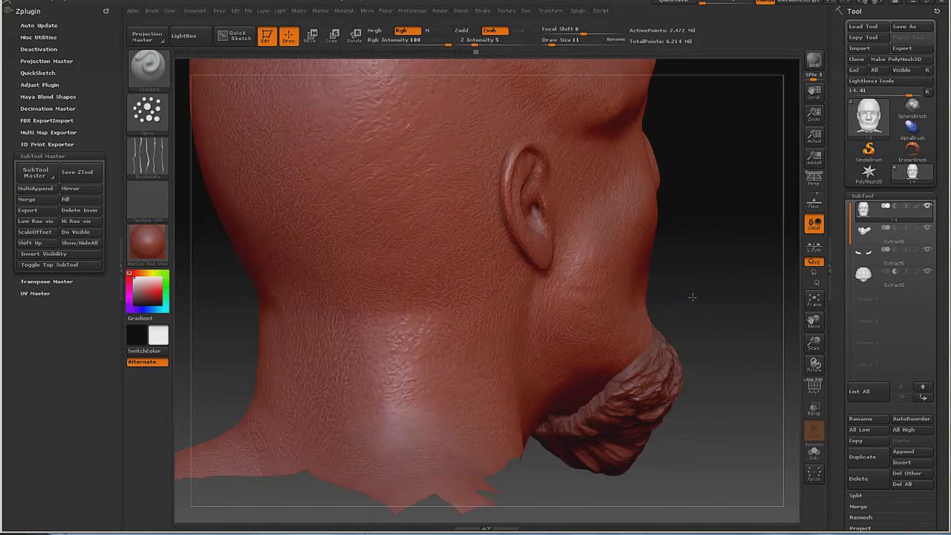
{"action": "left_click", "coordinate": [773, 308]}
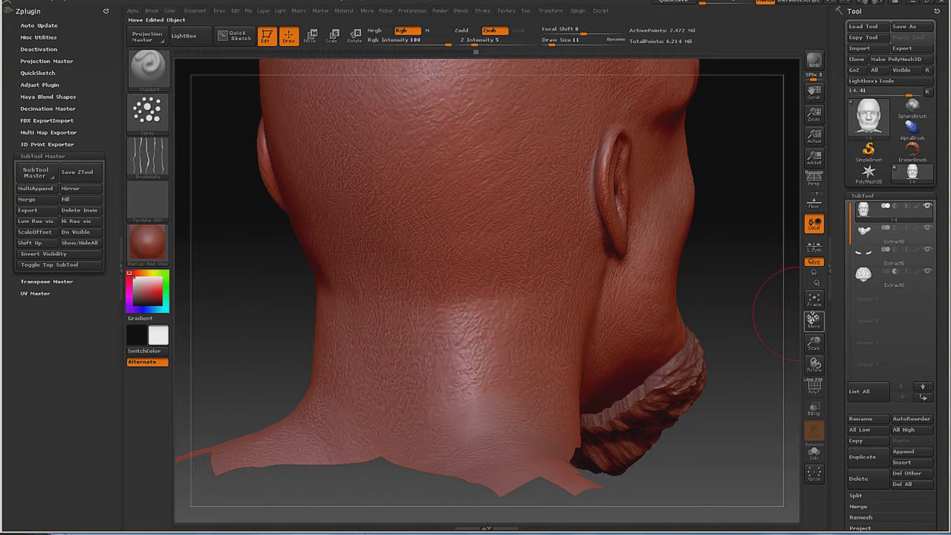
{"action": "left_click_drag", "start_coordinate": [813, 320], "coordinate": [733, 265]}
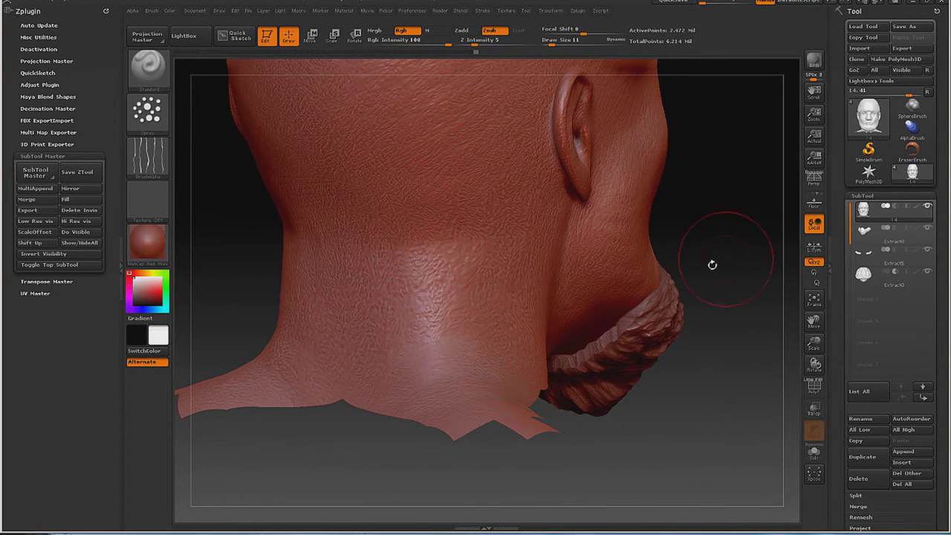
{"action": "key", "text": "b"}
{"action": "key", "text": "m"}
{"action": "key", "text": "v"}
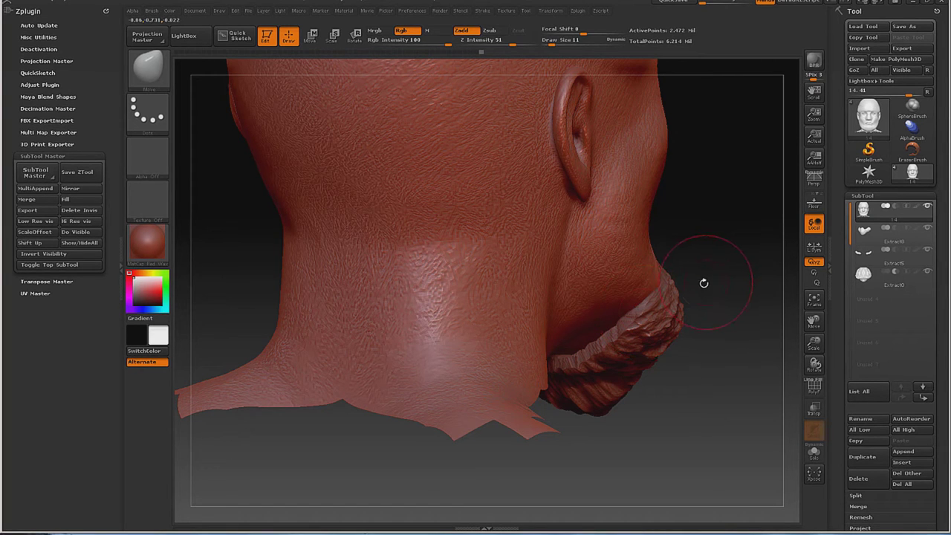
- Make the Extract8 beard piece active and view the beard from the side and front
{"action": "key", "text": "ctrl"}
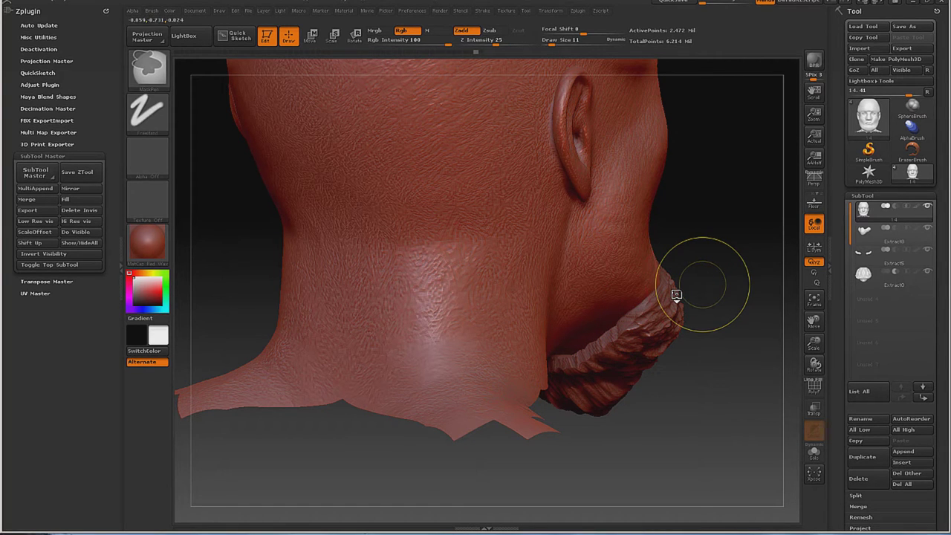
{"action": "left_click", "coordinate": [878, 235]}
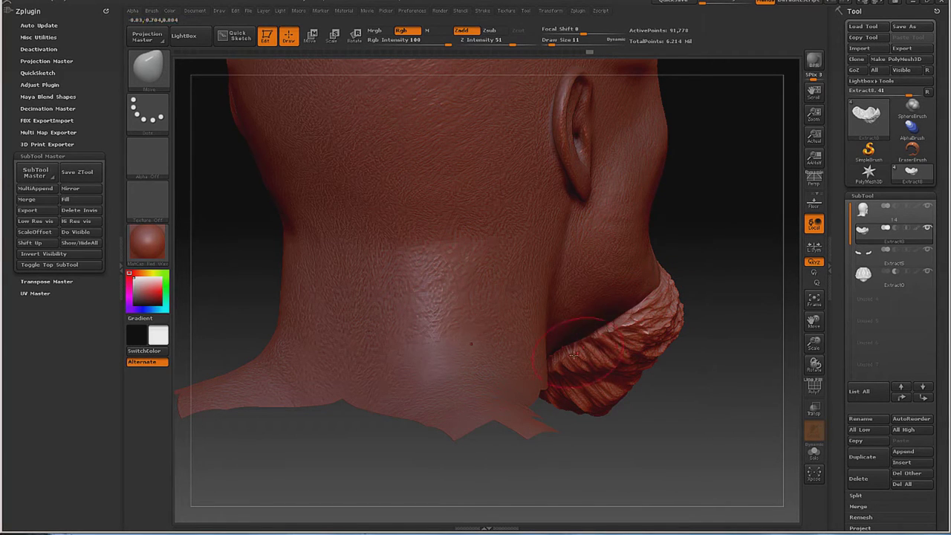
{"action": "left_click_drag", "start_coordinate": [699, 226], "coordinate": [712, 275]}
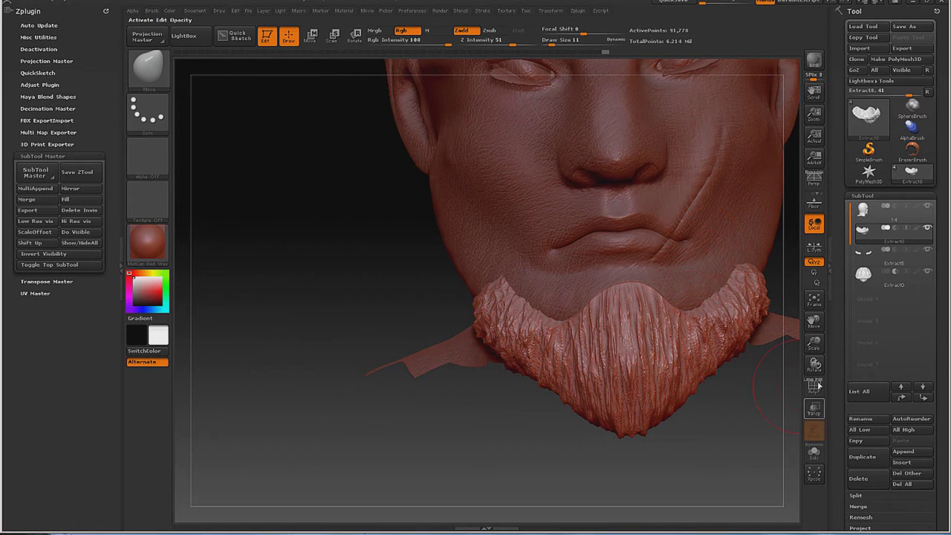
{"action": "mouse_move", "coordinate": [814, 321]}
{"action": "left_mouse_down"}
{"action": "mouse_move", "coordinate": [780, 391]}
{"action": "mouse_move", "coordinate": [753, 411]}
{"action": "left_mouse_up"}
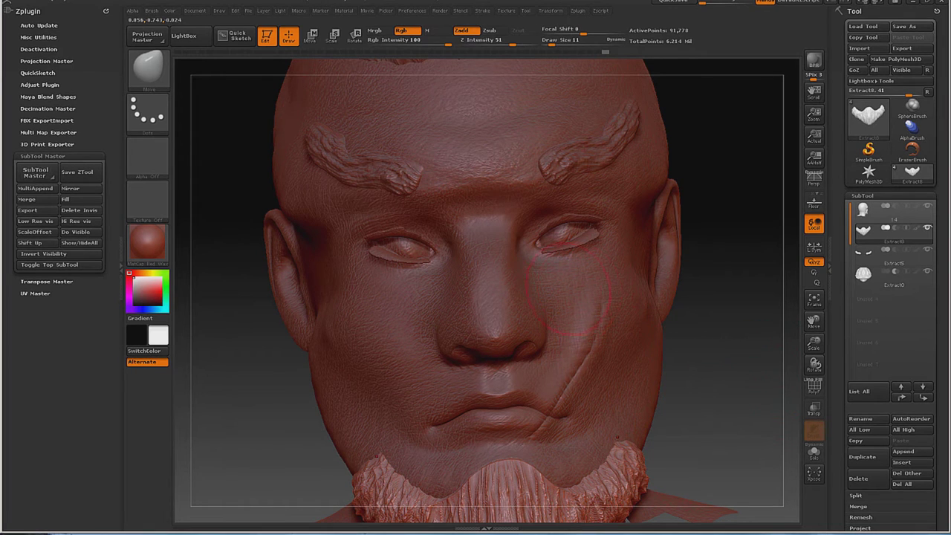
- Select the head subtool and pick the Standard brush at draw size 8
{"action": "key", "text": "Up"}
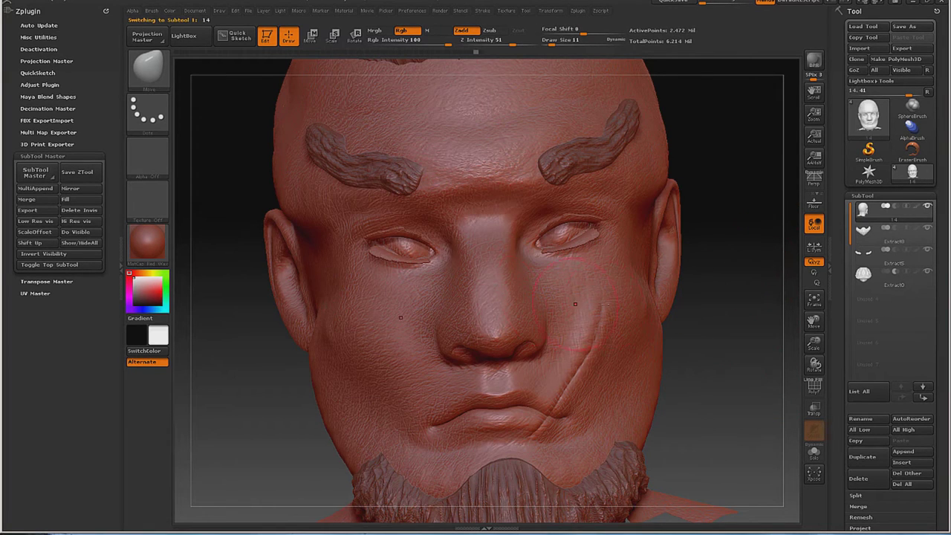
{"action": "left_click", "coordinate": [149, 73]}
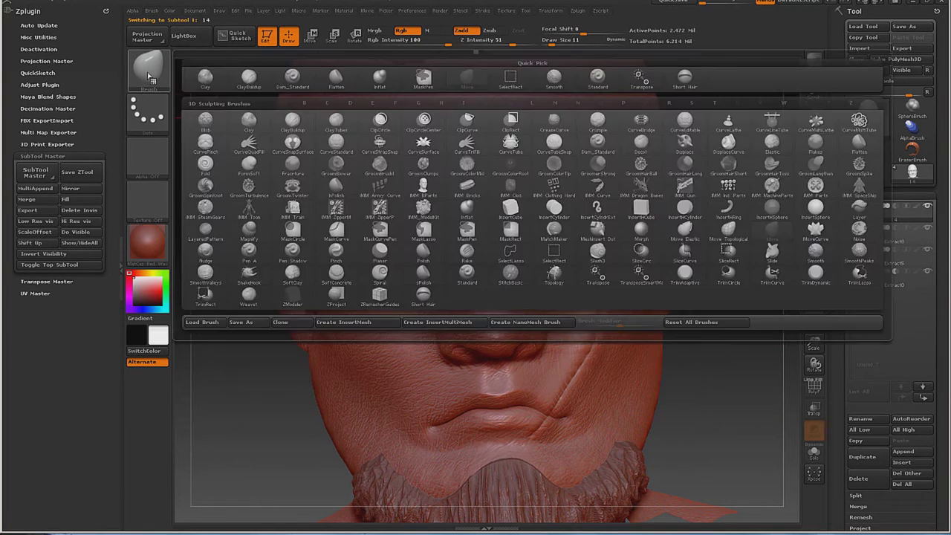
{"action": "left_click", "coordinate": [602, 83]}
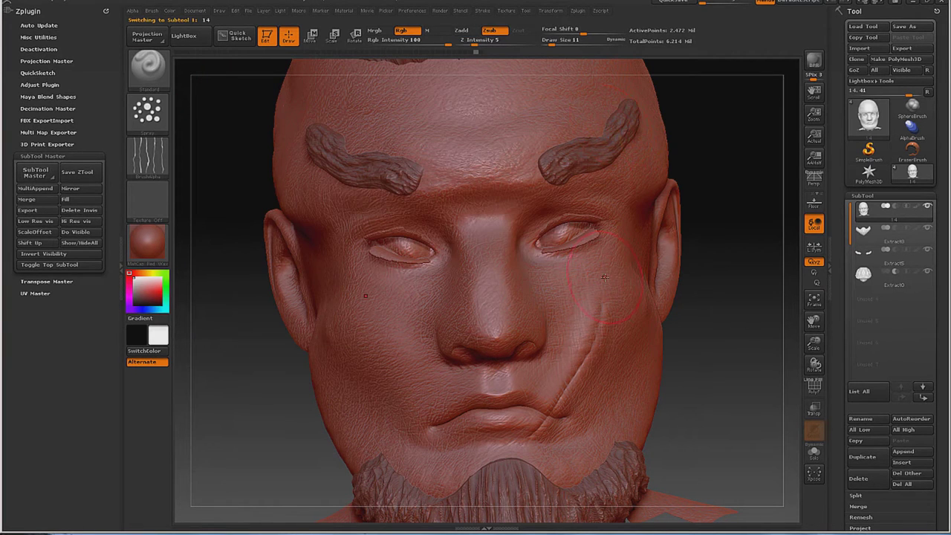
{"action": "key", "text": "space"}
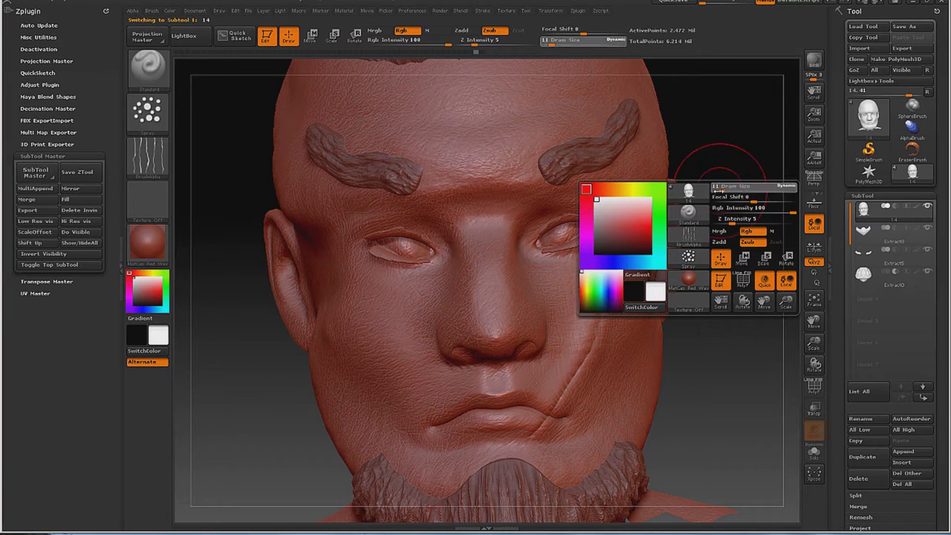
{"action": "left_click_drag", "start_coordinate": [716, 186], "coordinate": [710, 187]}
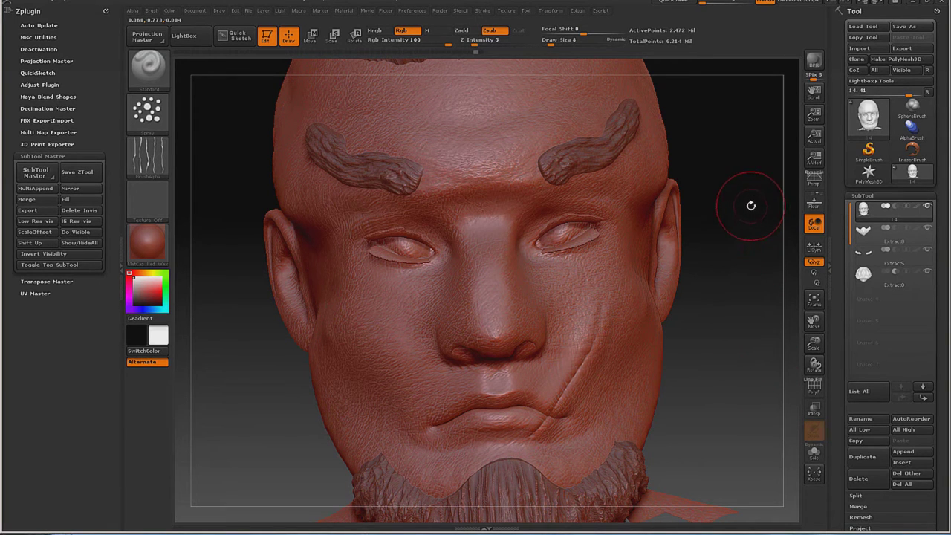
- Select the eyebrow subtool and set up the Move brush at draw size 15
{"action": "left_click", "coordinate": [874, 258]}
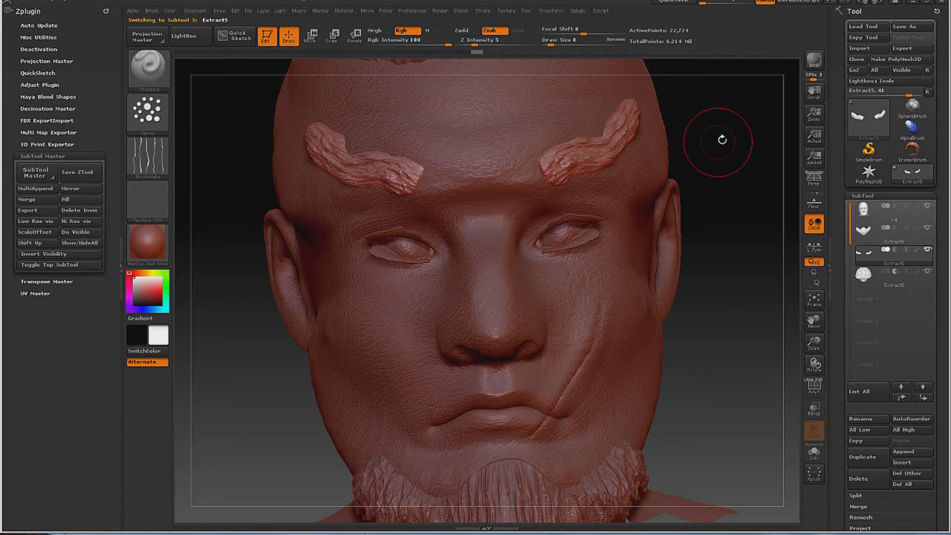
{"action": "key", "text": "space"}
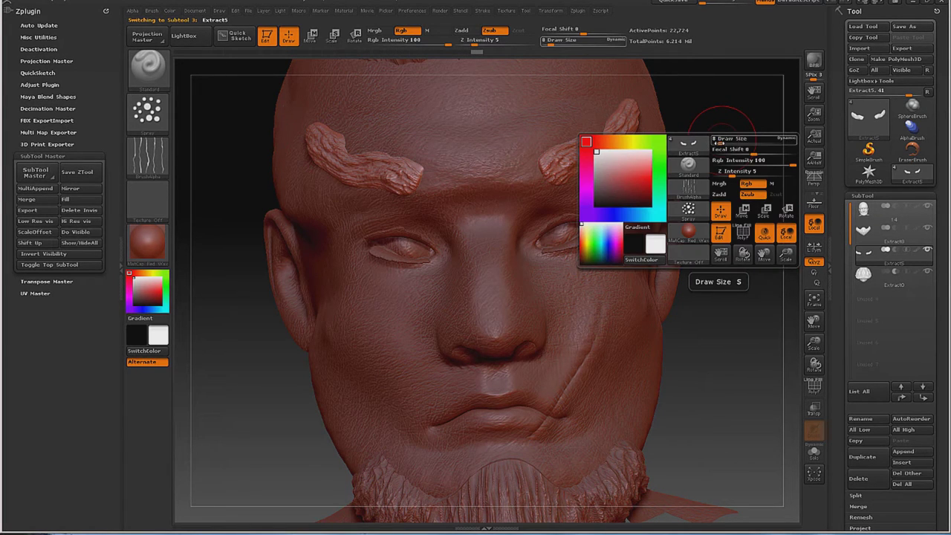
{"action": "key", "text": "space"}
{"action": "left_click_drag", "start_coordinate": [717, 143], "coordinate": [723, 143]}
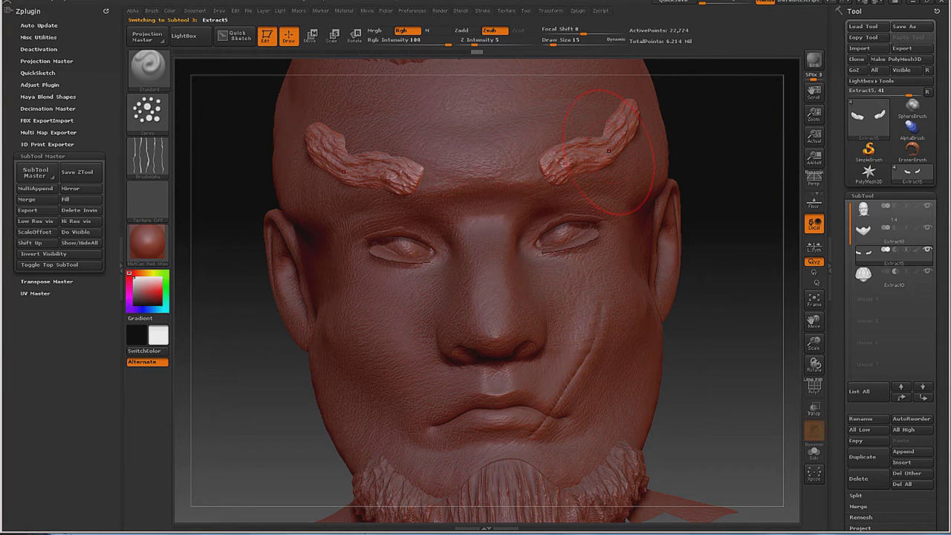
{"action": "key", "text": "b"}
{"action": "key", "text": "m"}
{"action": "key", "text": "v"}
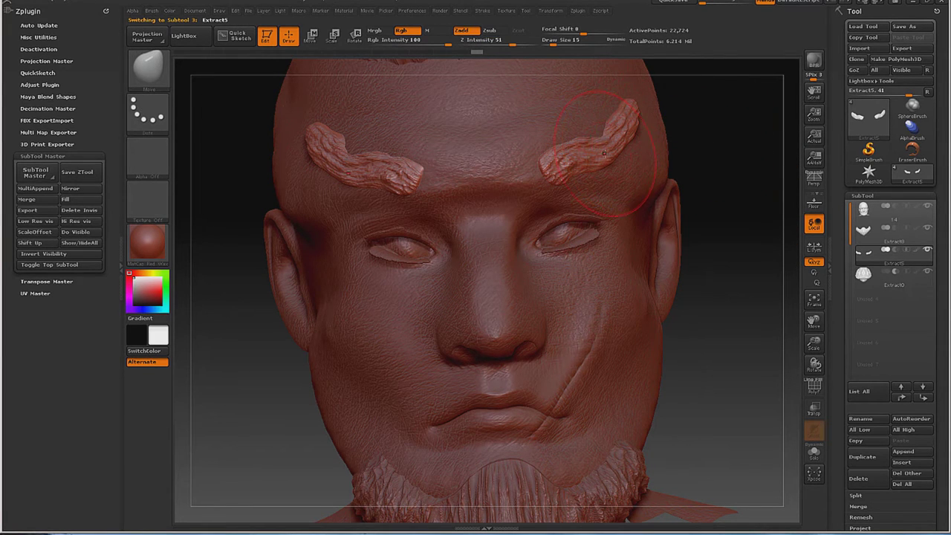
- Drag the outer eyebrow tips symmetrically into shape, then rotate to a side view
{"action": "mouse_move", "coordinate": [605, 156]}
{"action": "left_mouse_down"}
{"action": "mouse_move", "coordinate": [621, 121]}
{"action": "mouse_move", "coordinate": [633, 119]}
{"action": "mouse_move", "coordinate": [652, 139]}
{"action": "mouse_move", "coordinate": [636, 132]}
{"action": "mouse_move", "coordinate": [643, 157]}
{"action": "mouse_move", "coordinate": [610, 144]}
{"action": "mouse_move", "coordinate": [592, 159]}
{"action": "left_mouse_up"}
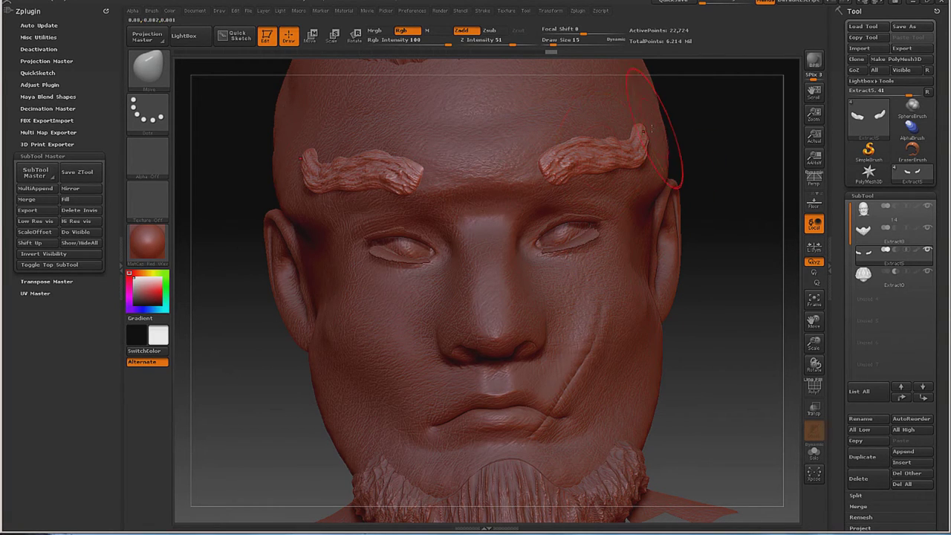
{"action": "mouse_move", "coordinate": [643, 165]}
{"action": "left_mouse_down"}
{"action": "mouse_move", "coordinate": [620, 134]}
{"action": "mouse_move", "coordinate": [640, 156]}
{"action": "mouse_move", "coordinate": [632, 127]}
{"action": "left_mouse_up"}
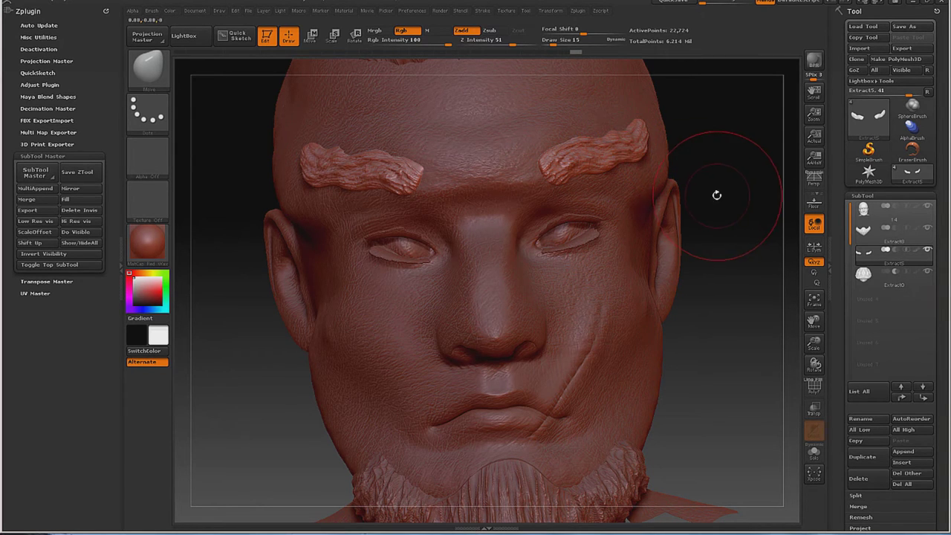
{"action": "mouse_move", "coordinate": [716, 195]}
{"action": "left_mouse_down"}
{"action": "mouse_move", "coordinate": [639, 199]}
{"action": "mouse_move", "coordinate": [701, 201]}
{"action": "mouse_move", "coordinate": [711, 185]}
{"action": "left_mouse_up"}
- Select the head subtool, turn it, and frame it to fill the viewport
{"action": "left_click", "coordinate": [867, 211]}
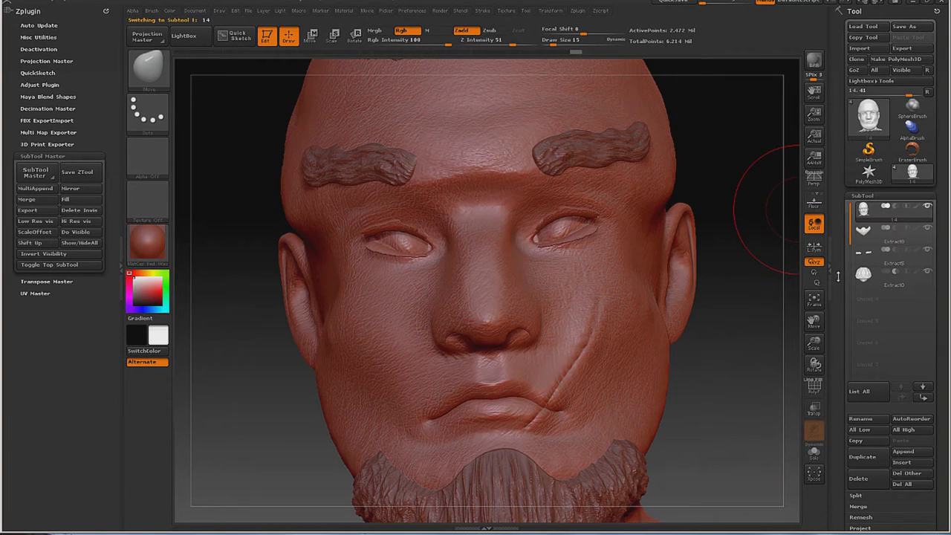
{"action": "left_click", "coordinate": [814, 300]}
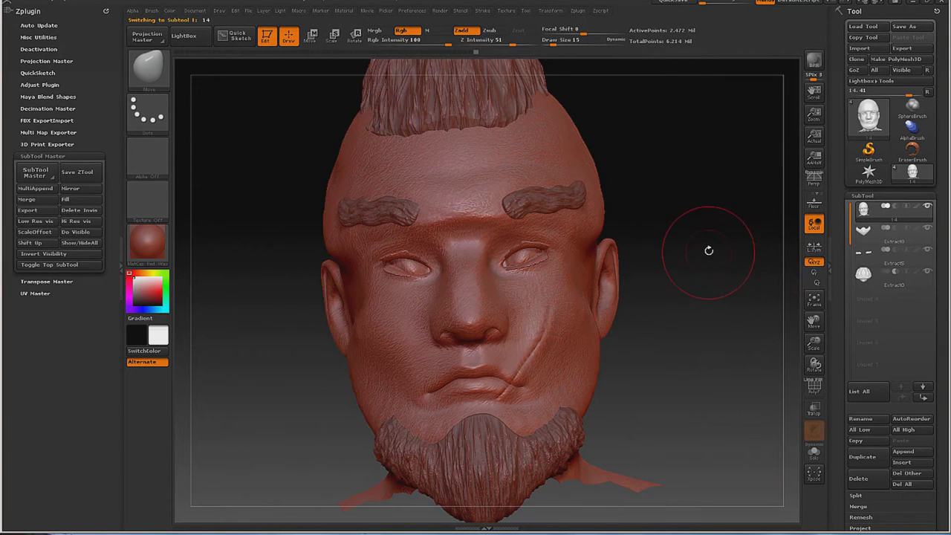
{"action": "mouse_move", "coordinate": [706, 248]}
{"action": "left_mouse_down"}
{"action": "mouse_move", "coordinate": [706, 238]}
{"action": "mouse_move", "coordinate": [586, 257]}
{"action": "mouse_move", "coordinate": [647, 278]}
{"action": "mouse_move", "coordinate": [718, 259]}
{"action": "mouse_move", "coordinate": [722, 225]}
{"action": "mouse_move", "coordinate": [691, 226]}
{"action": "mouse_move", "coordinate": [608, 261]}
{"action": "mouse_move", "coordinate": [705, 258]}
{"action": "mouse_move", "coordinate": [721, 245]}
{"action": "left_mouse_up"}
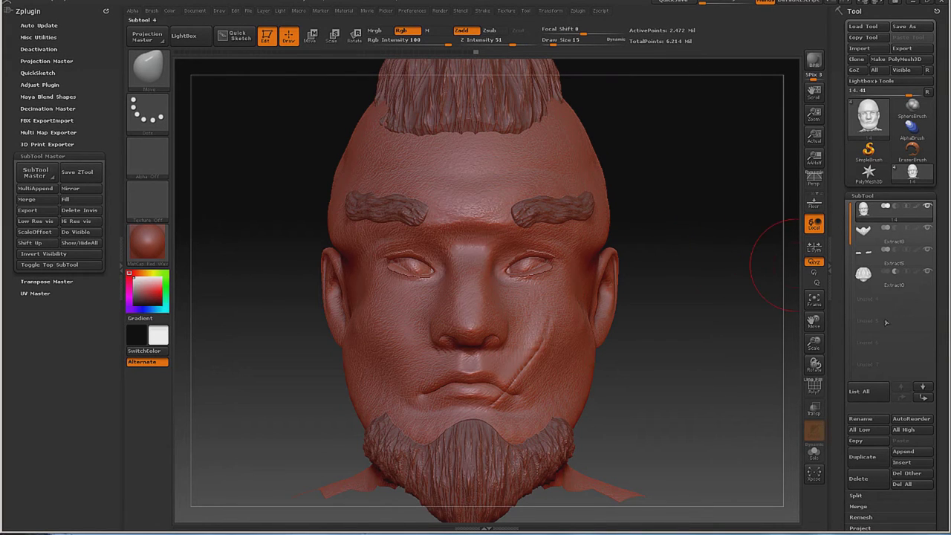
{"action": "left_click", "coordinate": [814, 301]}
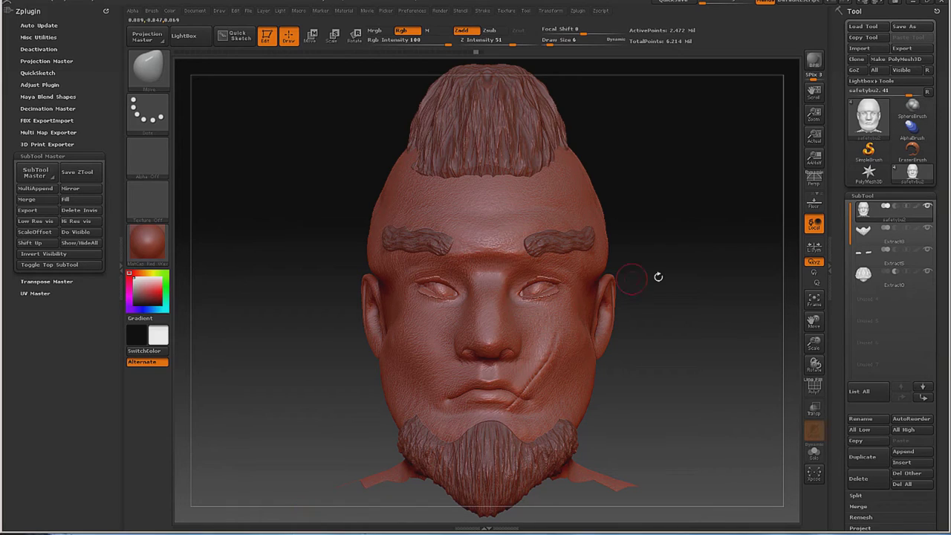
{"action": "key", "text": "ctrl+shift"}
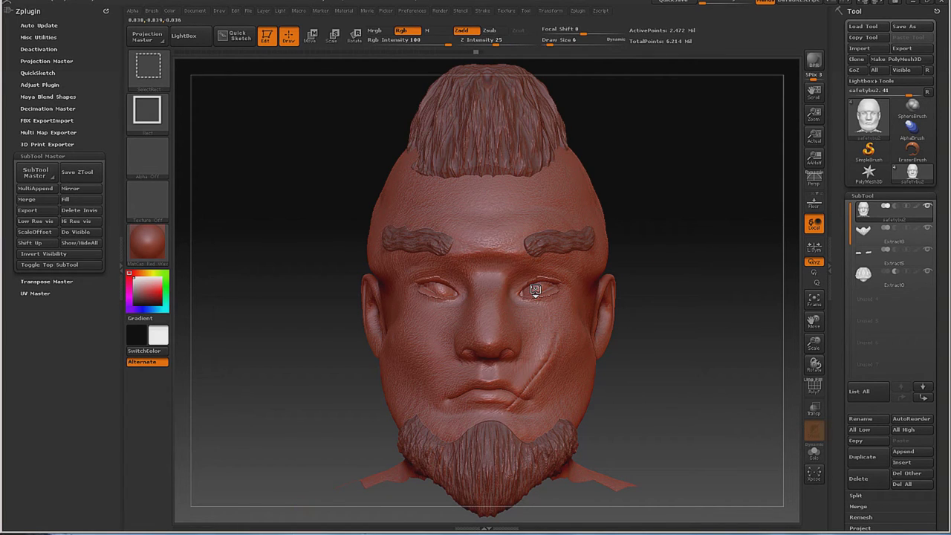
{"action": "left_click", "coordinate": [535, 290], "text": "ctrl+alt+shift"}
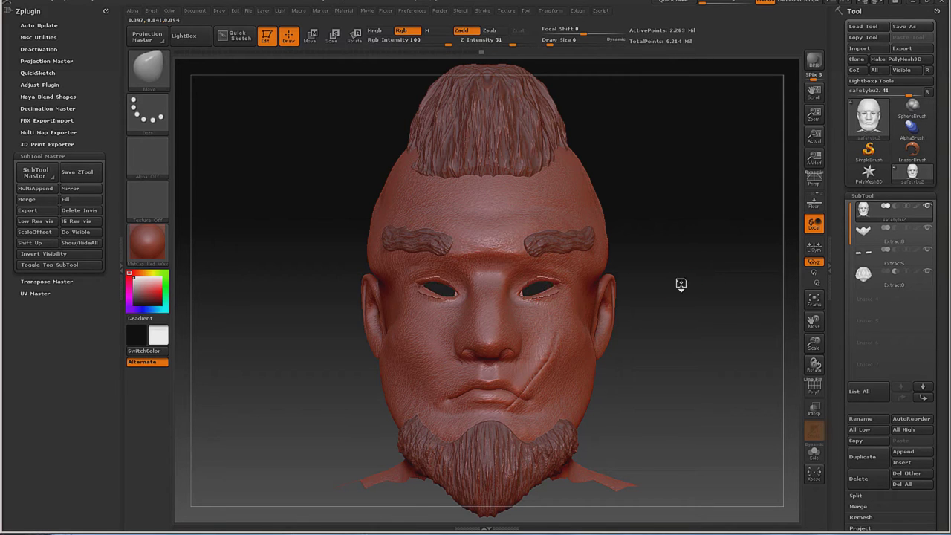
{"action": "mouse_move", "coordinate": [679, 282]}
{"action": "left_mouse_down"}
{"action": "mouse_move", "coordinate": [683, 167]}
{"action": "mouse_move", "coordinate": [682, 209]}
{"action": "mouse_move", "coordinate": [682, 180]}
{"action": "left_mouse_up"}
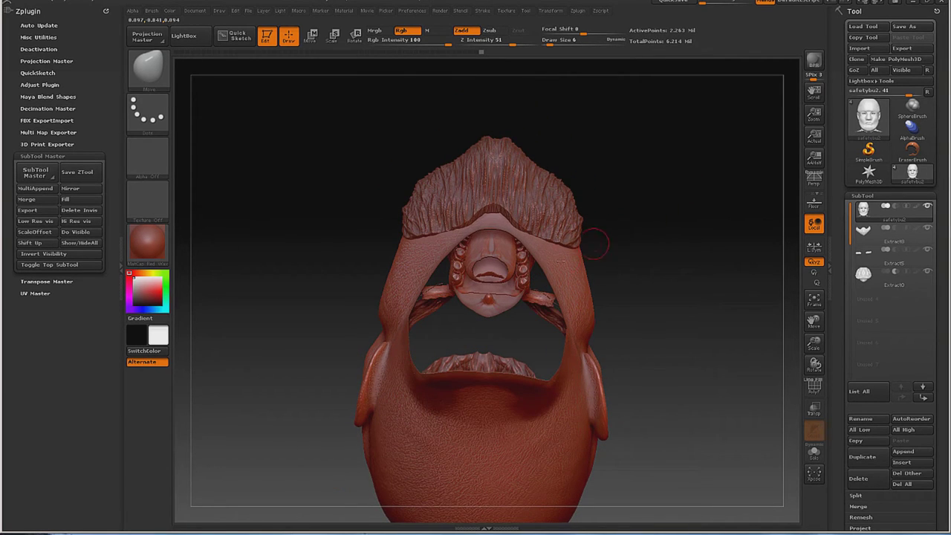
{"action": "left_click_drag", "start_coordinate": [741, 325], "coordinate": [742, 312]}
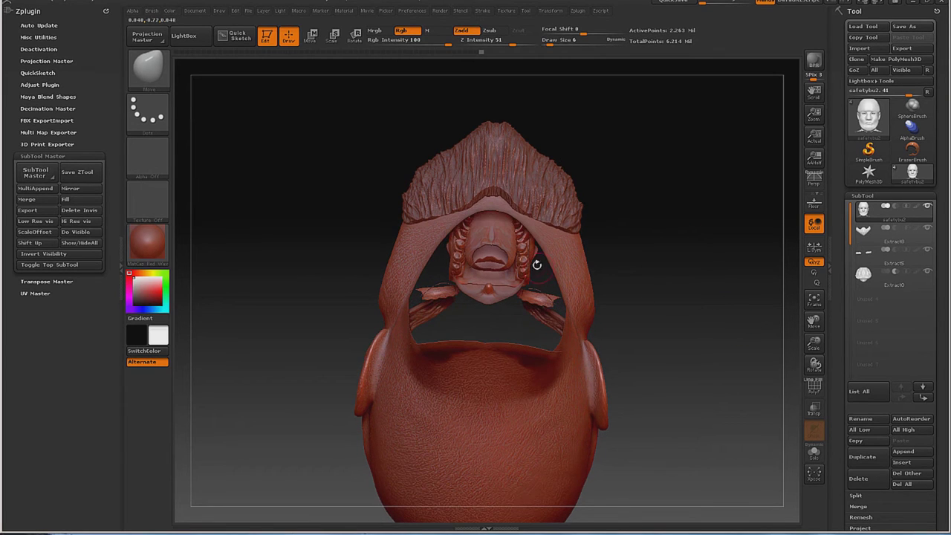
{"action": "key", "text": "shift"}
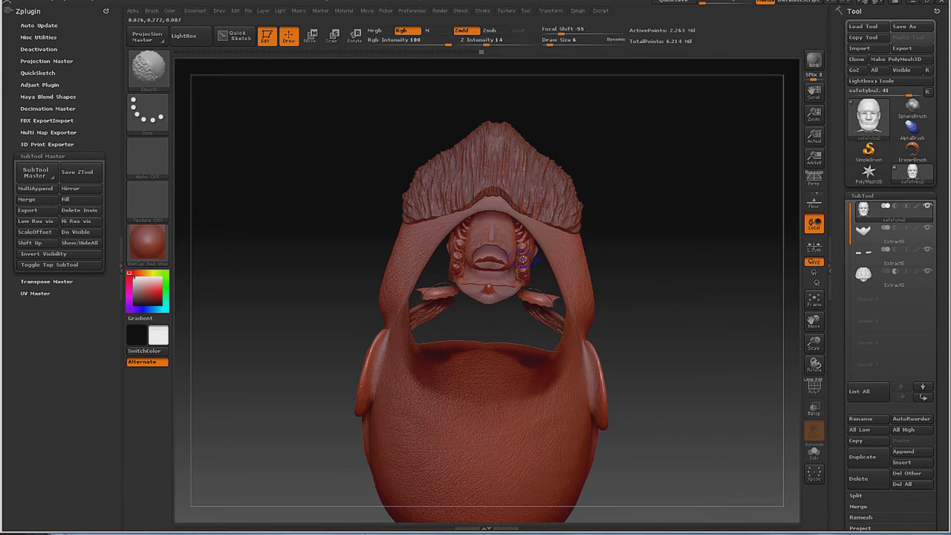
{"action": "key", "text": "ctrl+shift"}
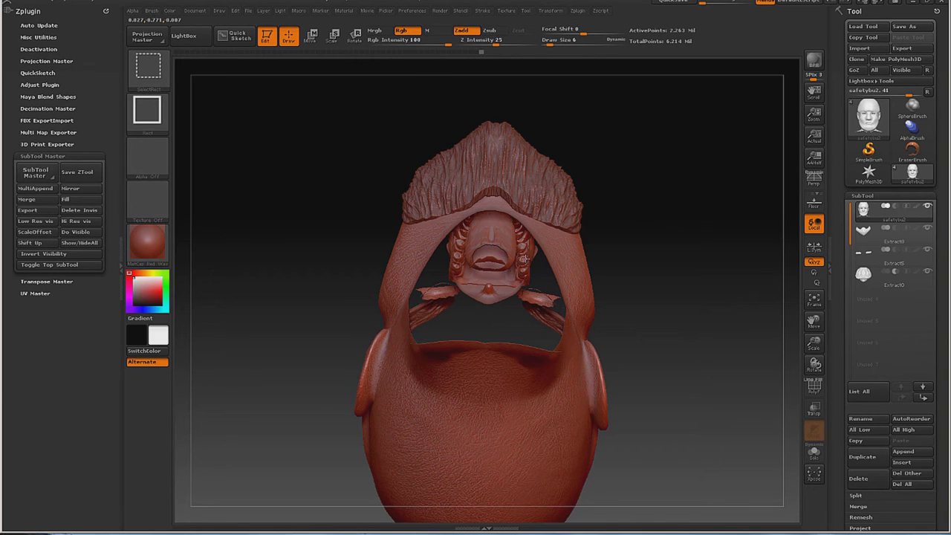
{"action": "left_click", "coordinate": [525, 259], "text": "ctrl+shift"}
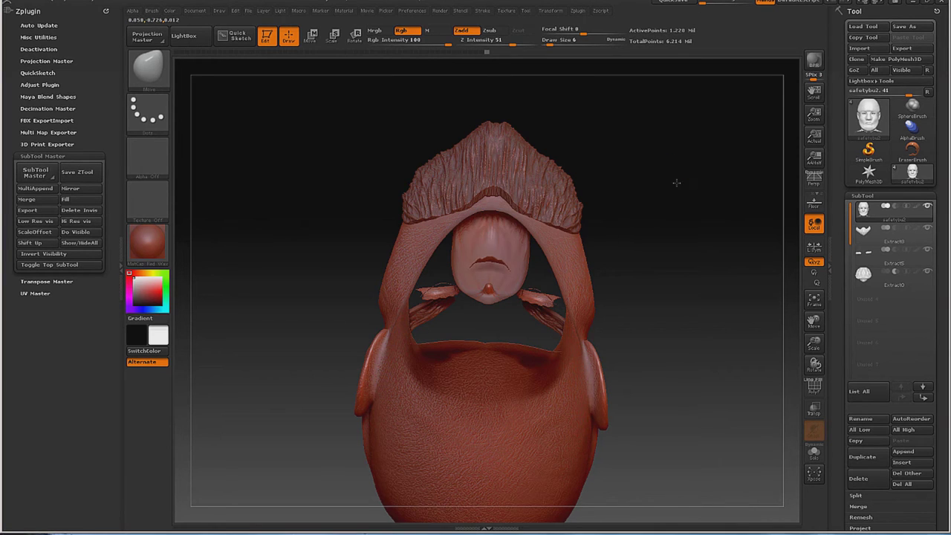
{"action": "mouse_move", "coordinate": [675, 182]}
{"action": "left_mouse_down"}
{"action": "mouse_move", "coordinate": [674, 271]}
{"action": "mouse_move", "coordinate": [673, 182]}
{"action": "left_mouse_up"}
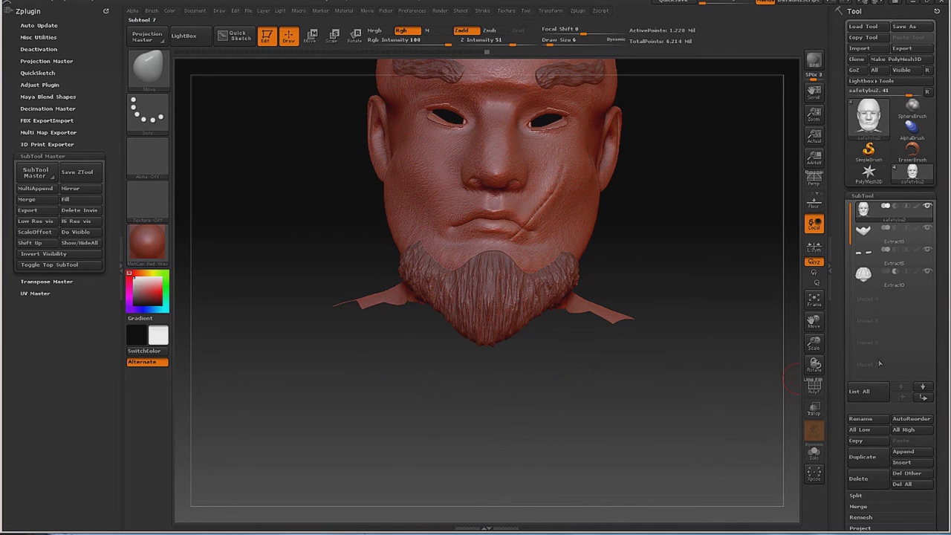
- Frame the head front-on and hide the mohawk, eyebrow and beard subtools
{"action": "left_click_drag", "start_coordinate": [815, 320], "coordinate": [807, 463]}
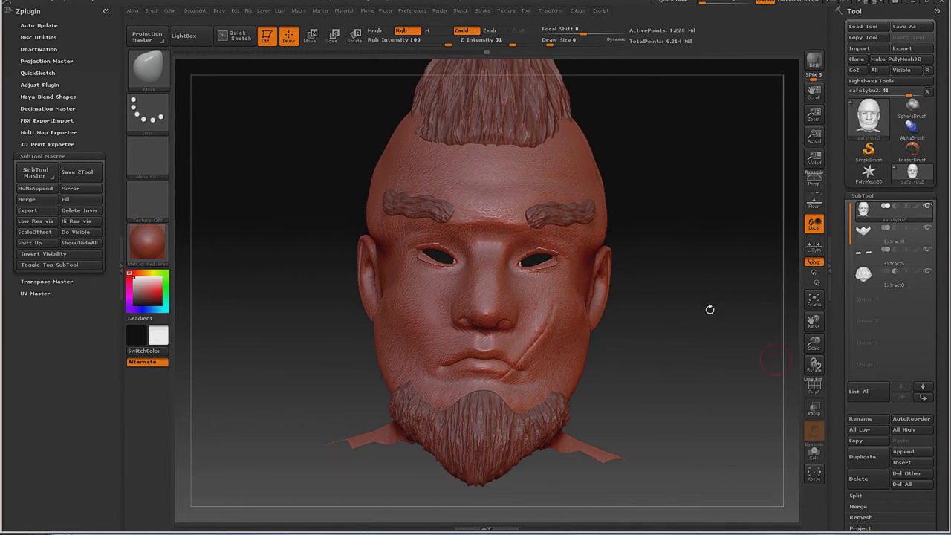
{"action": "left_click_drag", "start_coordinate": [694, 274], "coordinate": [692, 276], "text": "shift"}
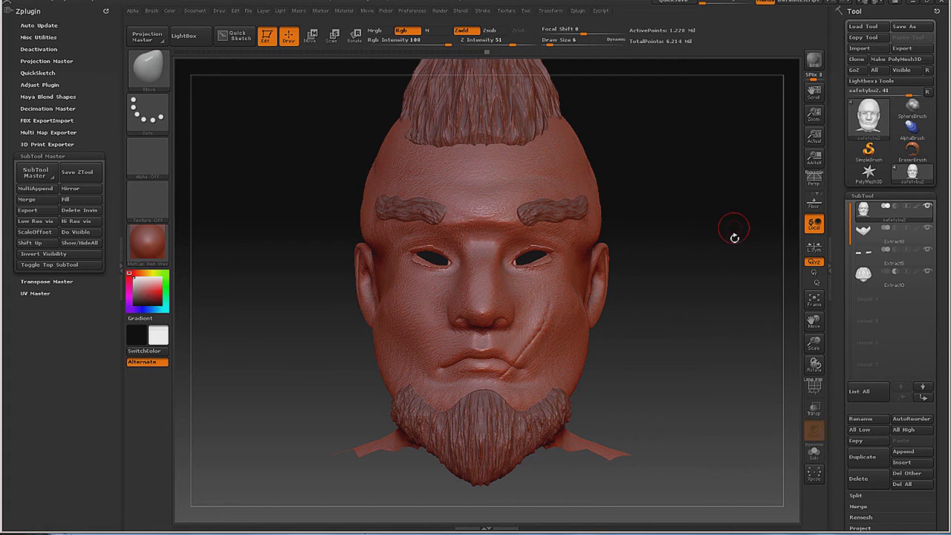
{"action": "left_click", "coordinate": [930, 275]}
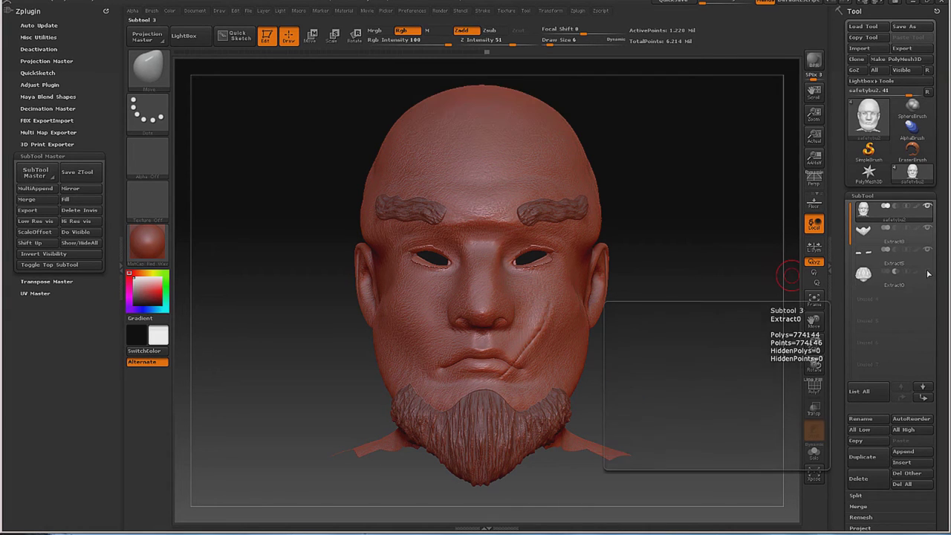
{"action": "left_click", "coordinate": [929, 251]}
{"action": "left_click", "coordinate": [928, 230]}
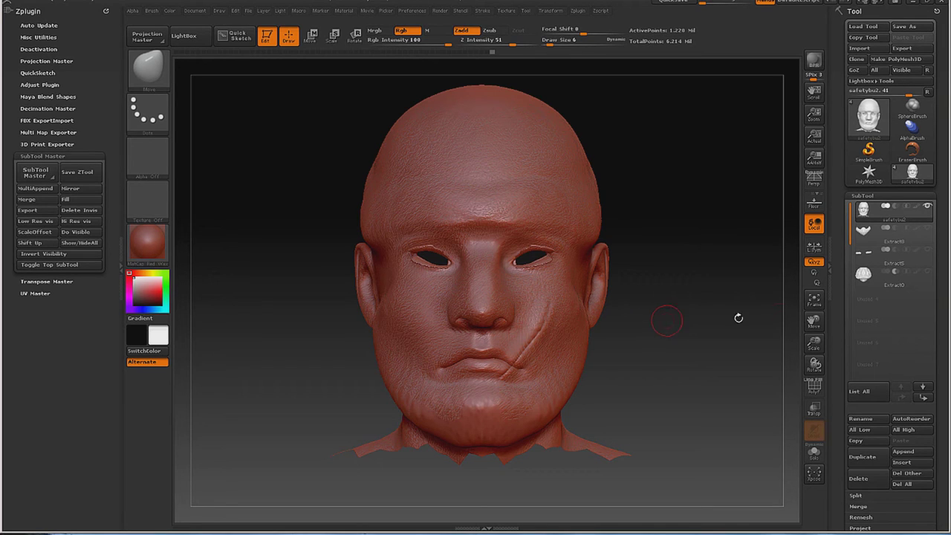
- Raise the head's UV Map Border from 4 to 16, keeping the 2048 map size
{"action": "scroll", "coordinate": [944, 298], "scroll_direction": "down", "scroll_amount": 5}
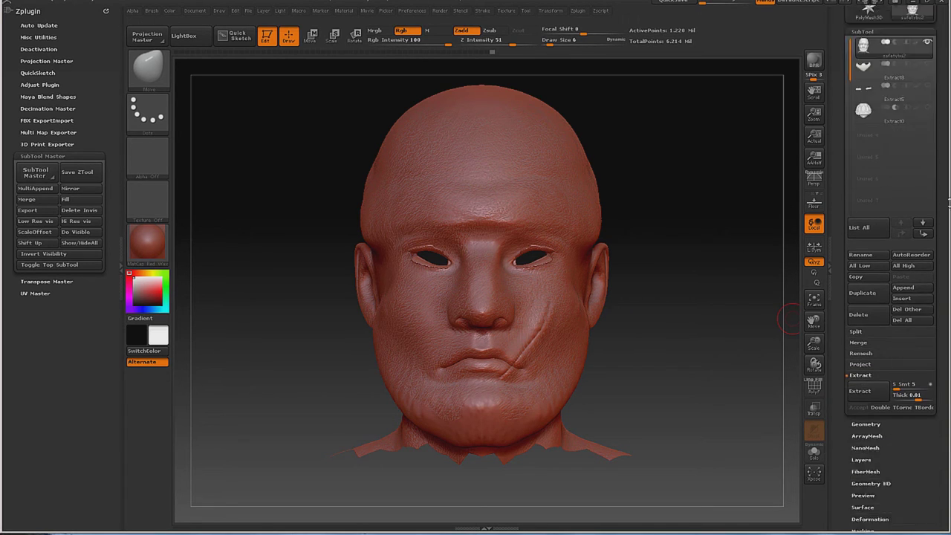
{"action": "scroll", "coordinate": [896, 159], "scroll_direction": "up", "scroll_amount": 4}
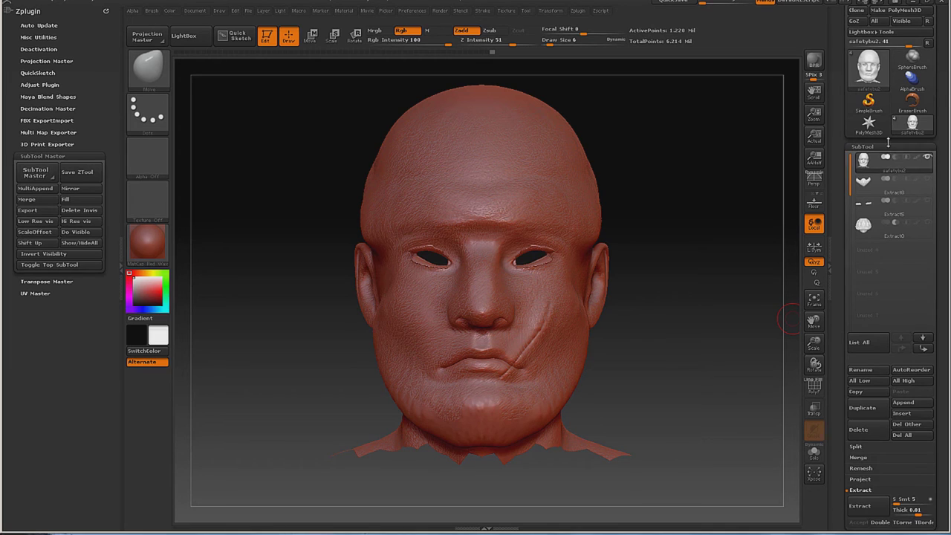
{"action": "left_click", "coordinate": [888, 145]}
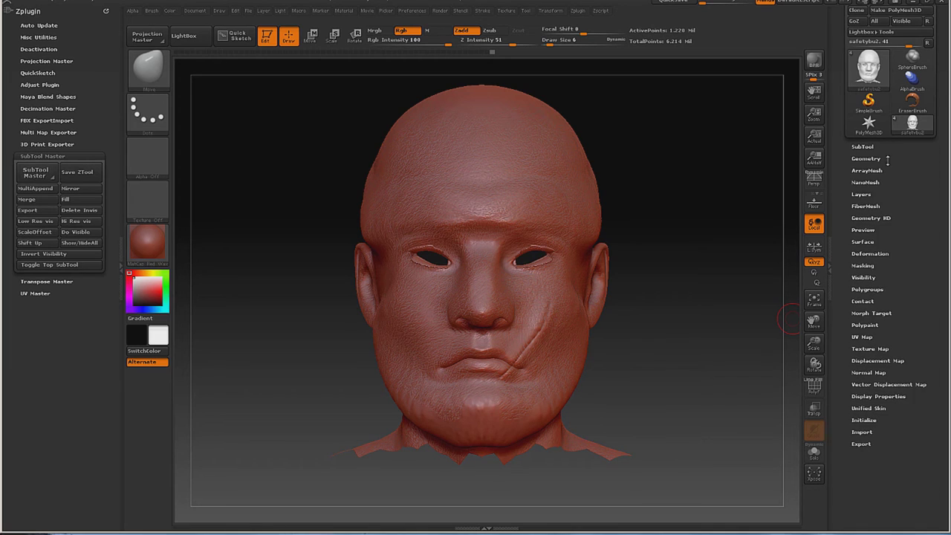
{"action": "left_click", "coordinate": [860, 336]}
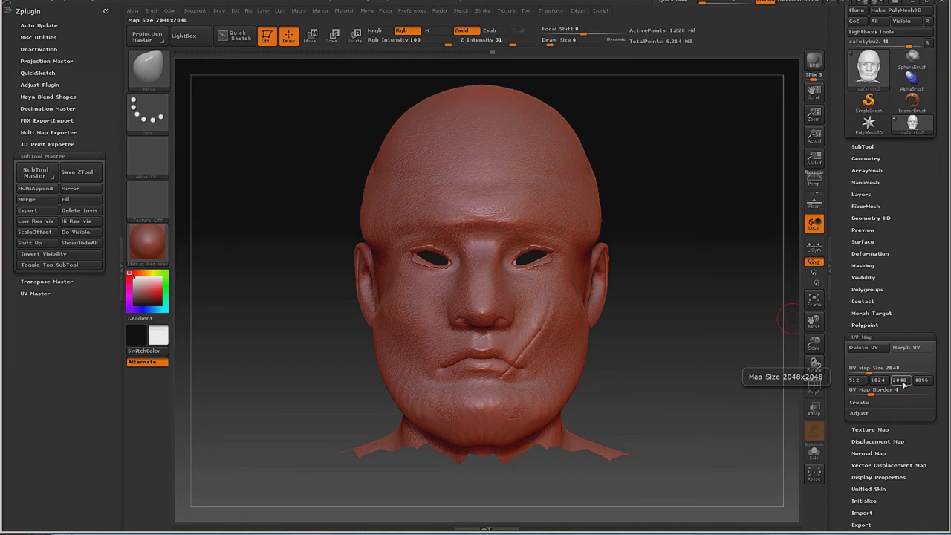
{"action": "left_click_drag", "start_coordinate": [892, 391], "coordinate": [938, 397]}
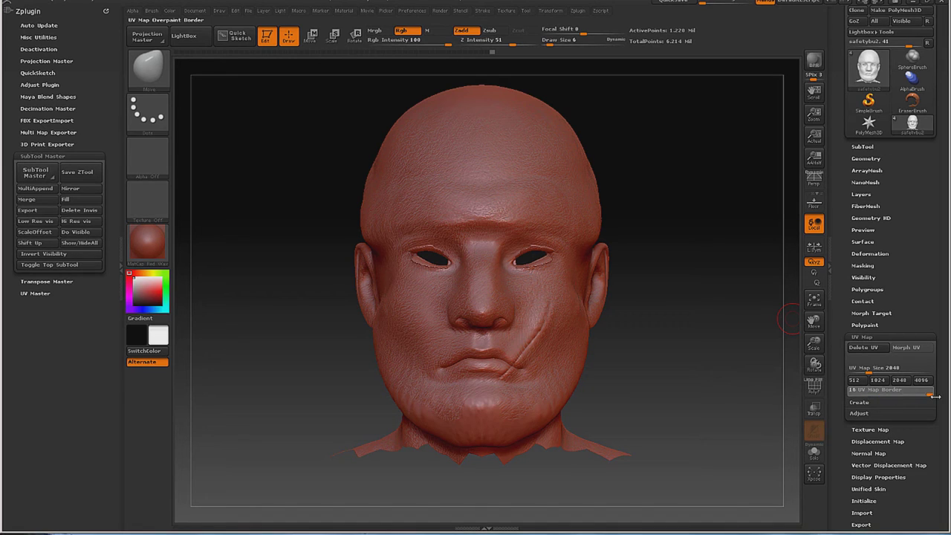
{"action": "left_click", "coordinate": [900, 337]}
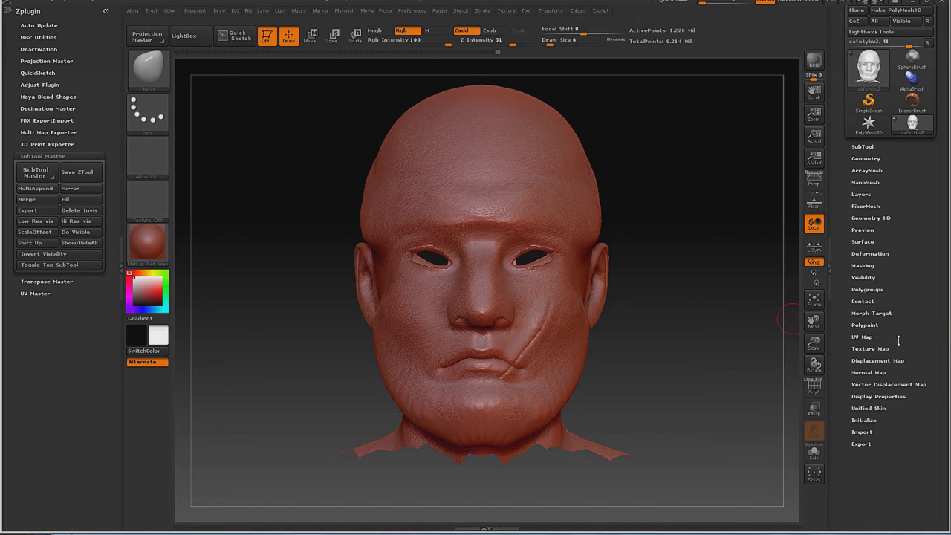
- Create the tangent normal map with Low Res vis at the lowest subdivision level
{"action": "left_click", "coordinate": [870, 372]}
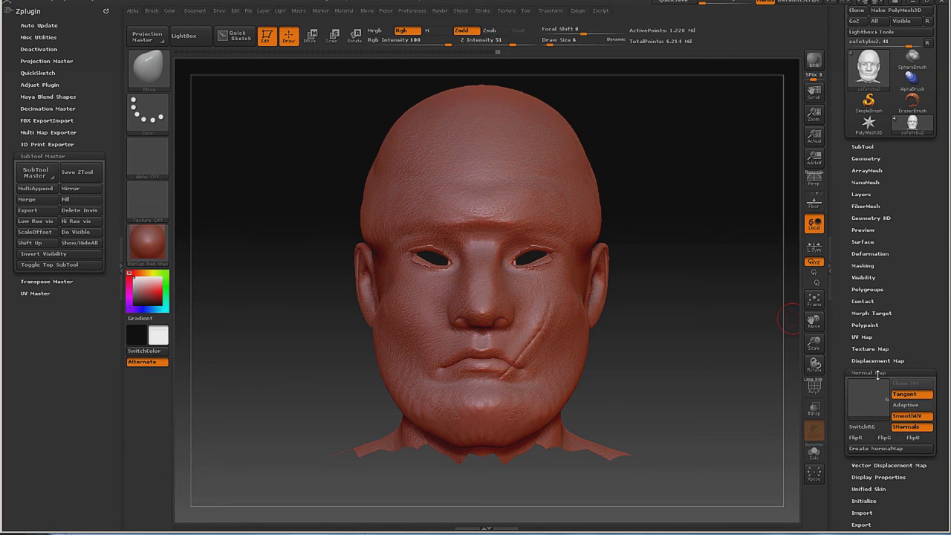
{"action": "left_click", "coordinate": [875, 449]}
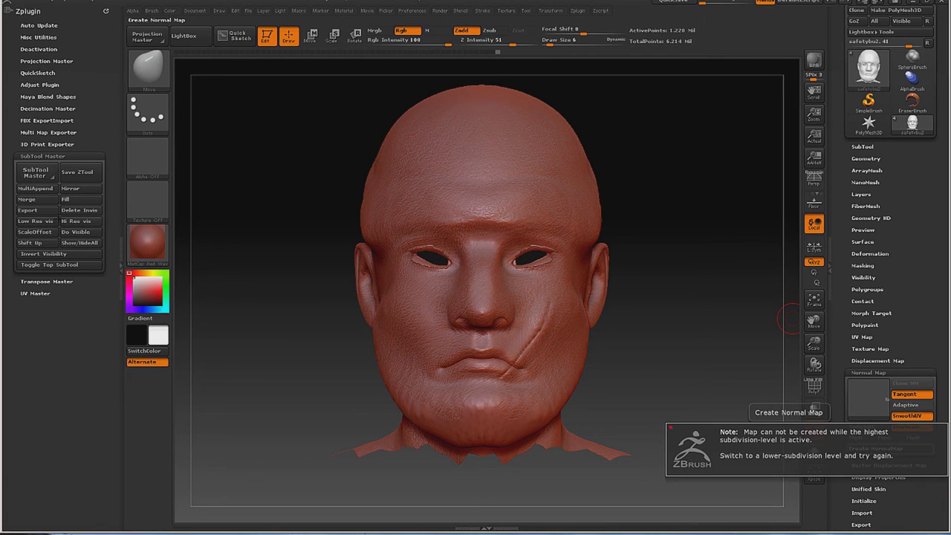
{"action": "left_click", "coordinate": [35, 221]}
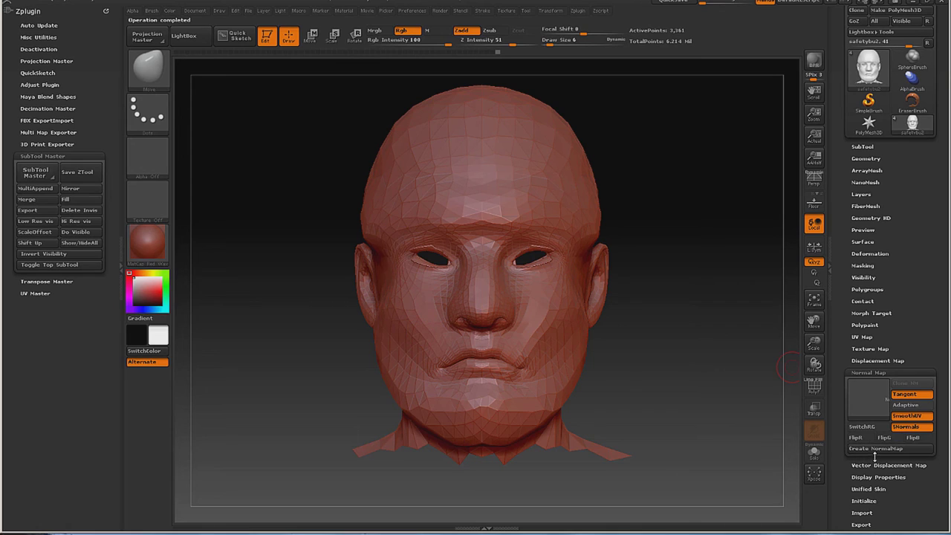
{"action": "left_click", "coordinate": [897, 448]}
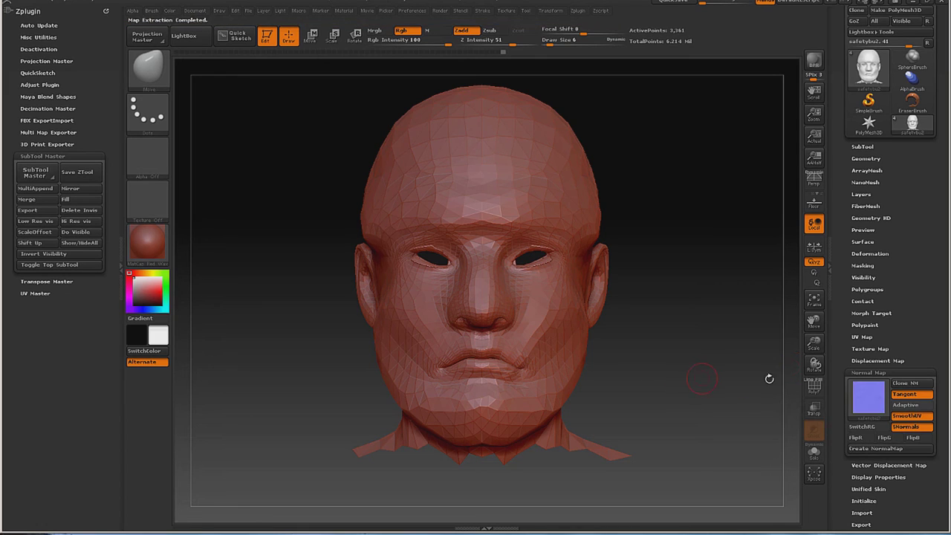
- Clone the normal map into the Texture palette and start exporting it from the Texture menu
{"action": "mouse_move", "coordinate": [859, 407]}
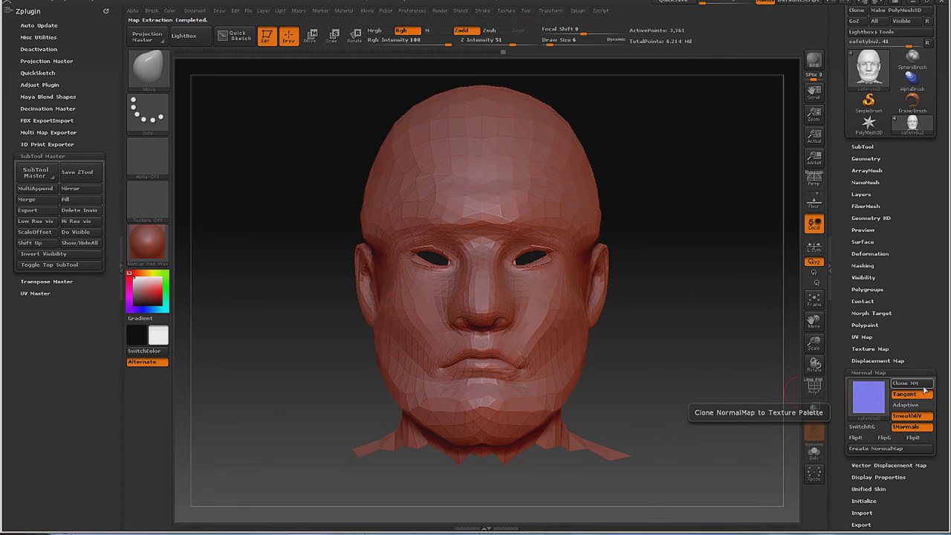
{"action": "left_click", "coordinate": [923, 386]}
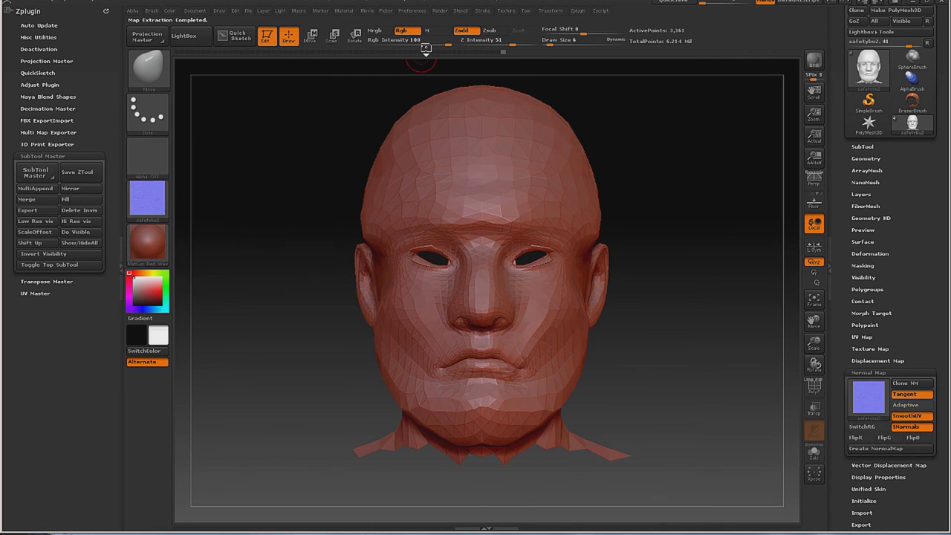
{"action": "left_click", "coordinate": [506, 10]}
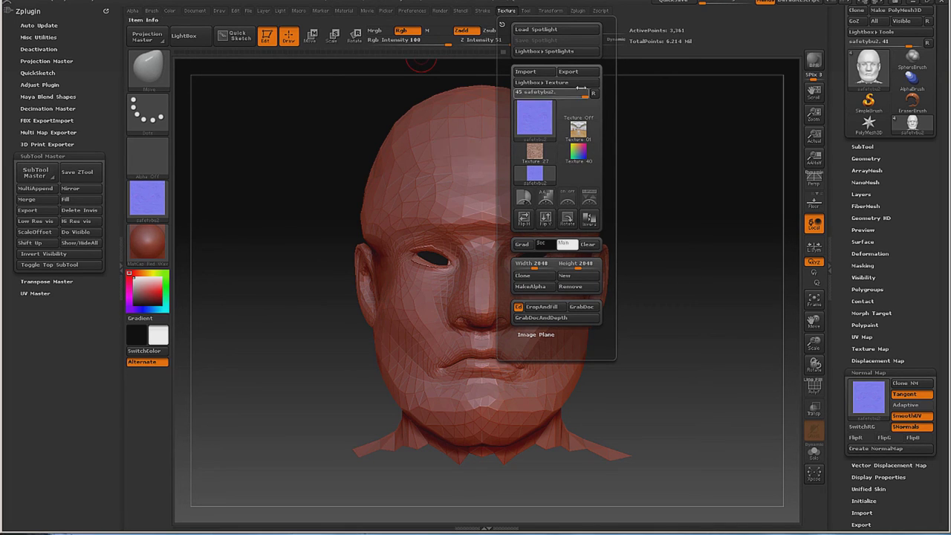
{"action": "left_click", "coordinate": [569, 71]}
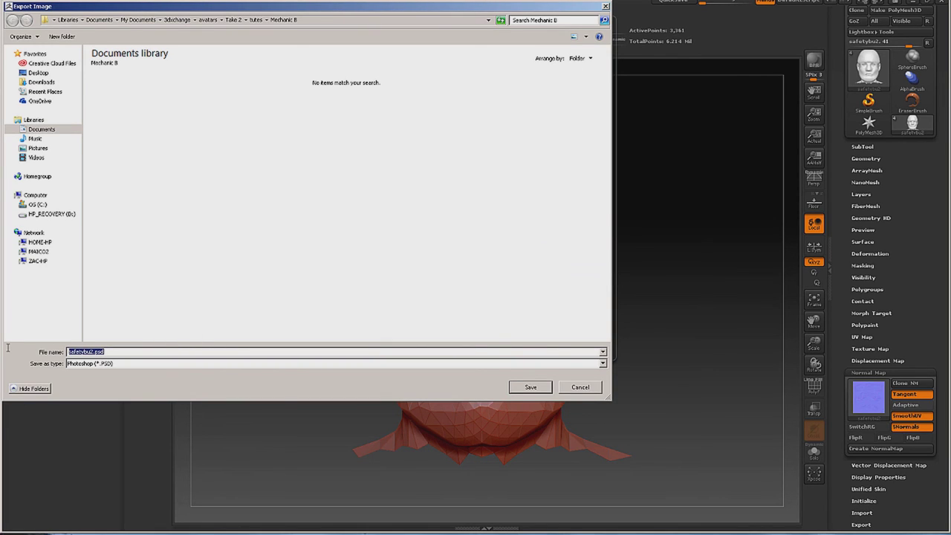
- Save the normal map texture as a PNG file named 'head'
{"action": "left_click", "coordinate": [602, 363]}
{"action": "left_click", "coordinate": [91, 385]}
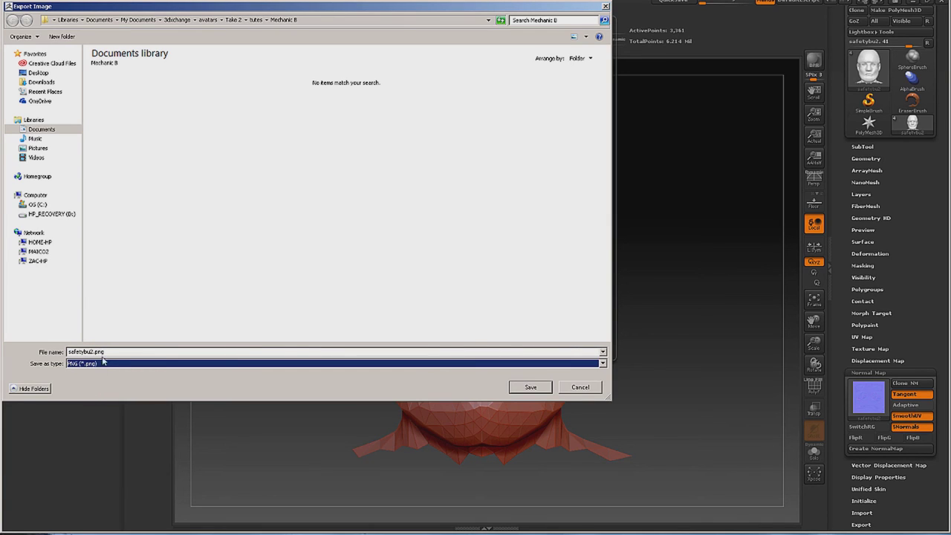
{"action": "left_click", "coordinate": [111, 352]}
{"action": "left_click", "coordinate": [111, 351]}
{"action": "key", "text": "ctrl+a"}
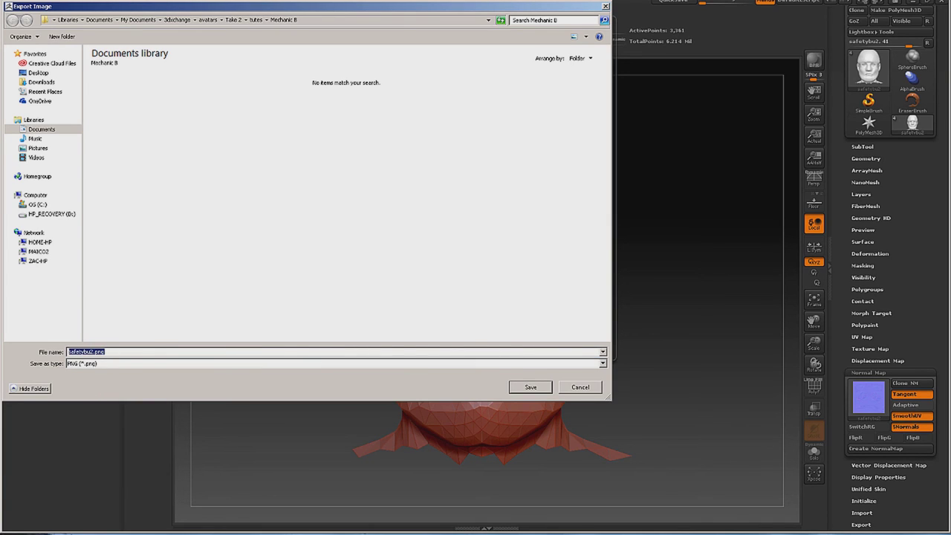
{"action": "type", "text": "head"}
{"action": "key", "text": "Return"}
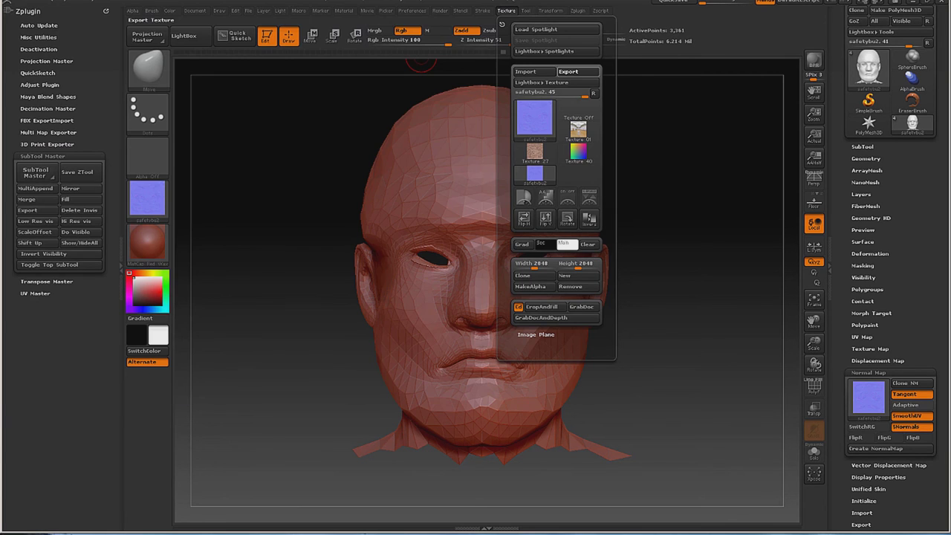